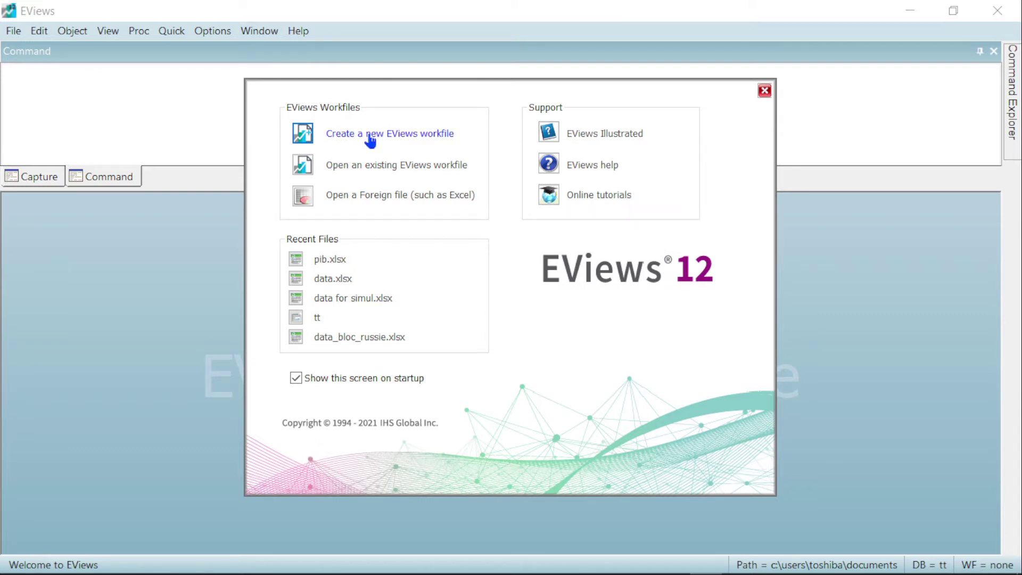
Create a new workfile with dated regular frequency, annual data, starting in 1960 and ending in 2020
{"action": "left_click", "coordinate": [765, 91]}
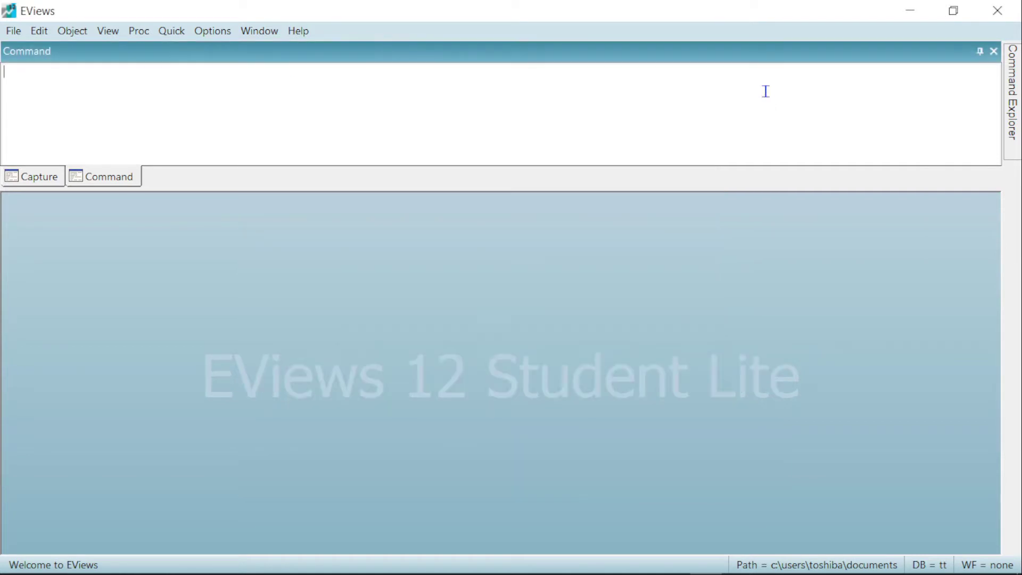
{"action": "left_click", "coordinate": [11, 33]}
{"action": "mouse_move", "coordinate": [124, 57]}
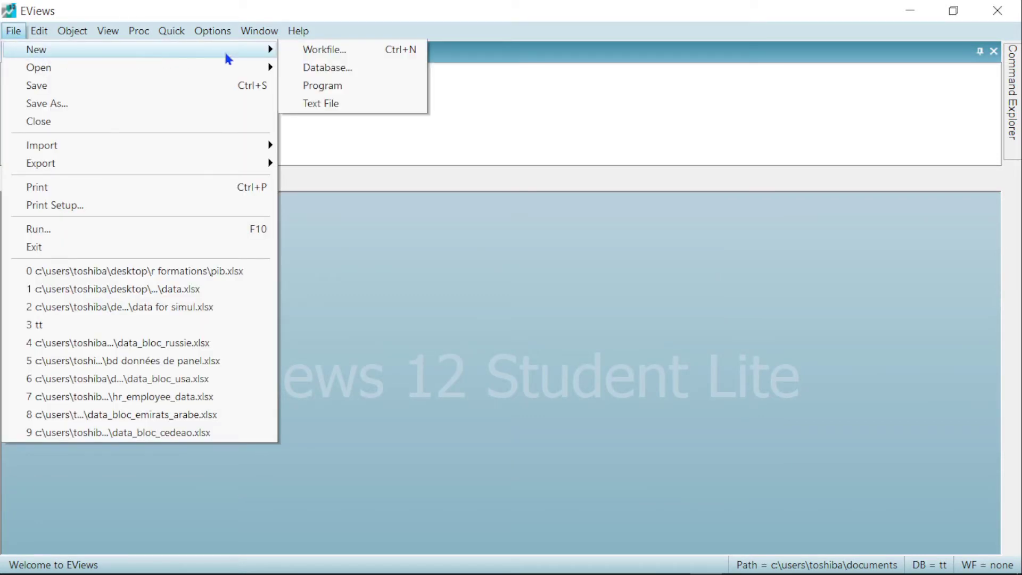
{"action": "left_click", "coordinate": [323, 55]}
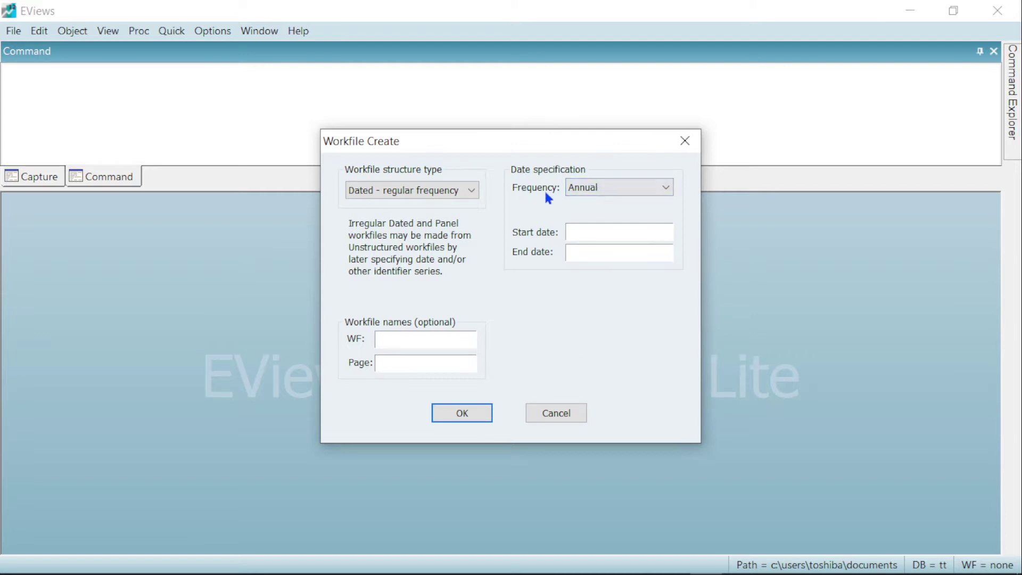
{"action": "left_click", "coordinate": [591, 196]}
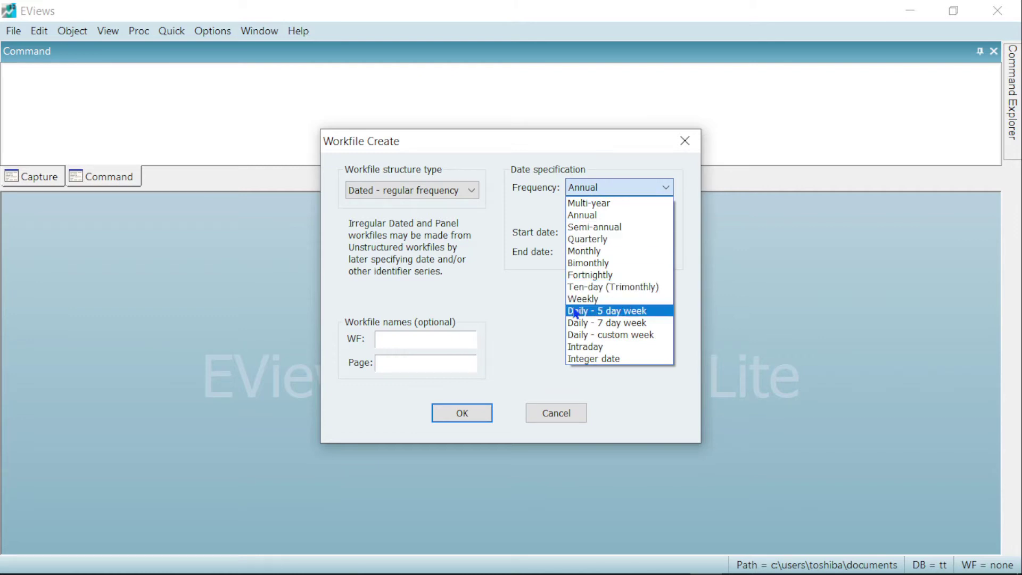
{"action": "left_click", "coordinate": [591, 215]}
{"action": "left_click", "coordinate": [584, 226]}
{"action": "type", "text": "1960"}
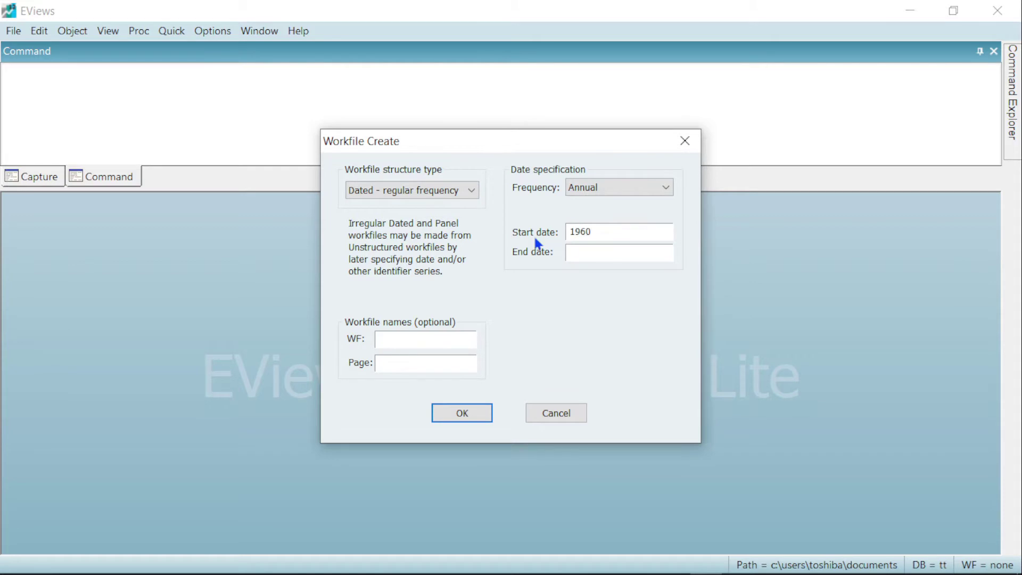
{"action": "left_click", "coordinate": [579, 255]}
{"action": "type", "text": "2020"}
{"action": "left_click", "coordinate": [462, 414]}
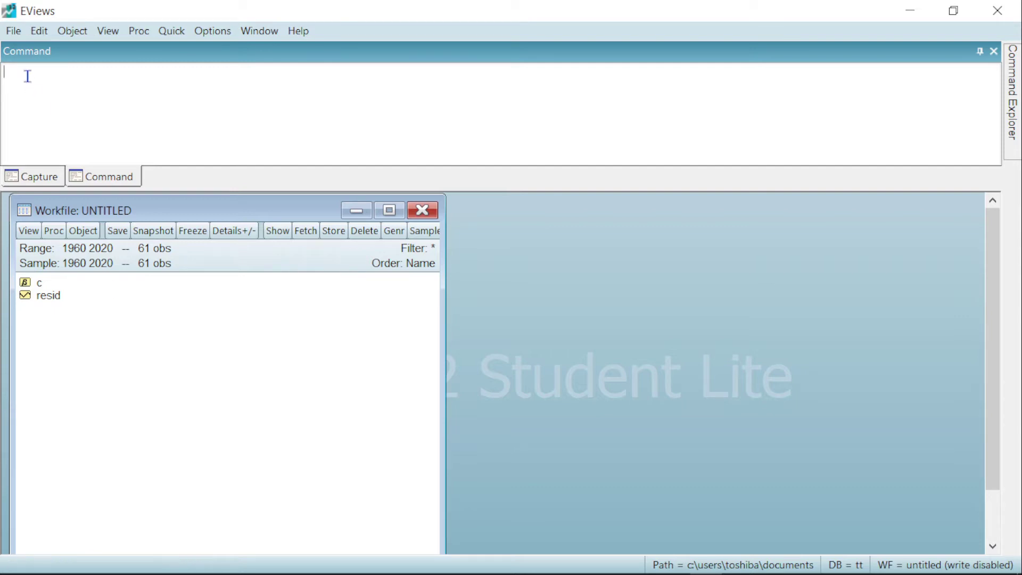
Start a file import into the workfile and open PIB.xlsx from the R formations folder on the desktop
{"action": "left_click", "coordinate": [12, 33]}
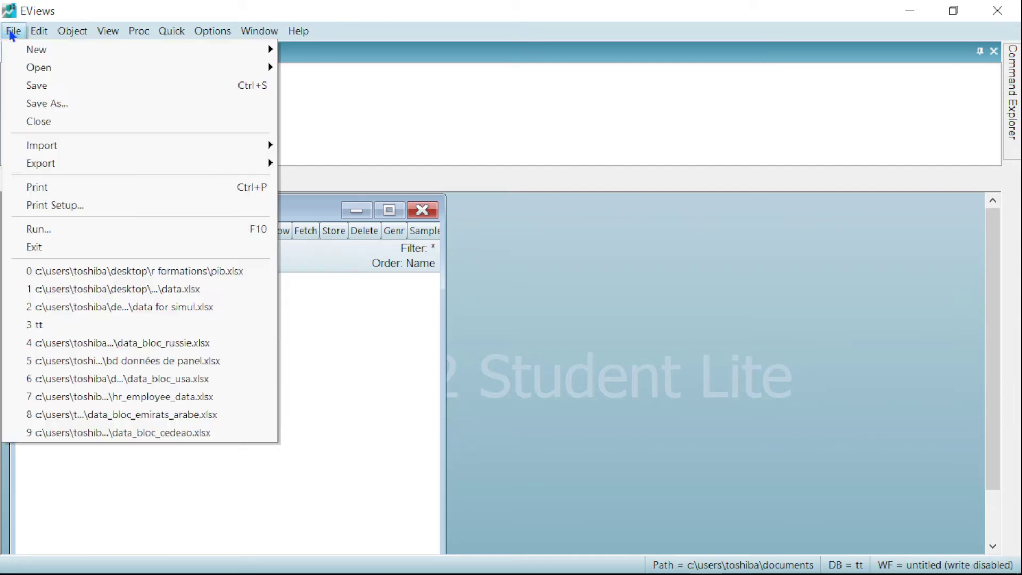
{"action": "mouse_move", "coordinate": [46, 150]}
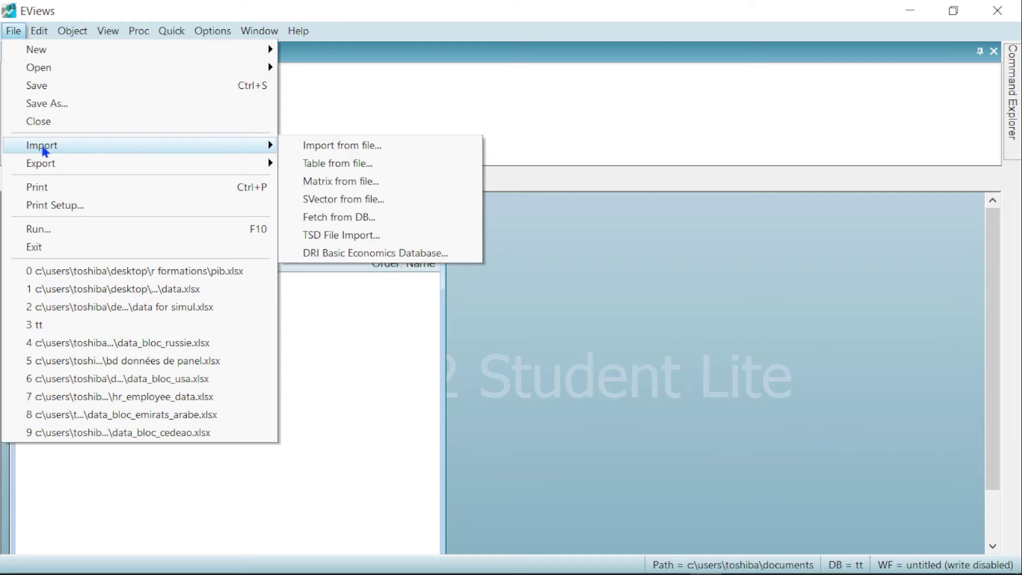
{"action": "left_click", "coordinate": [351, 151]}
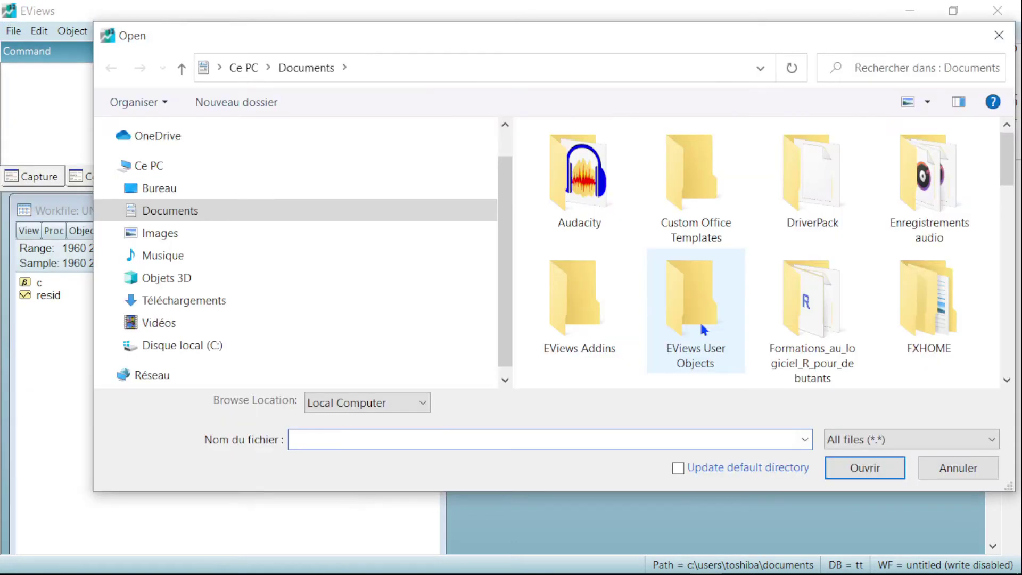
{"action": "left_click", "coordinate": [221, 198]}
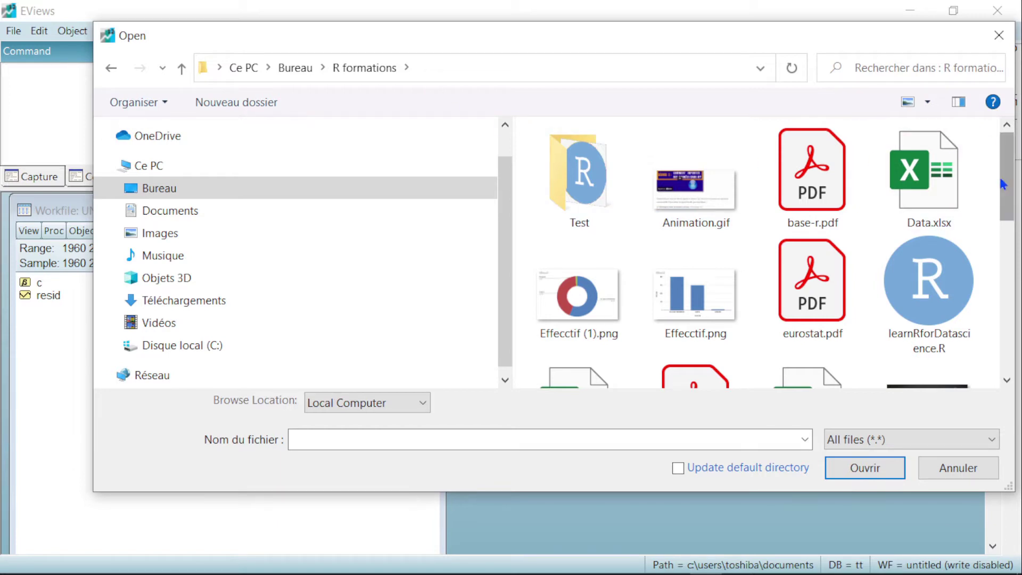
{"action": "left_click_drag", "start_coordinate": [1011, 192], "coordinate": [981, 283]}
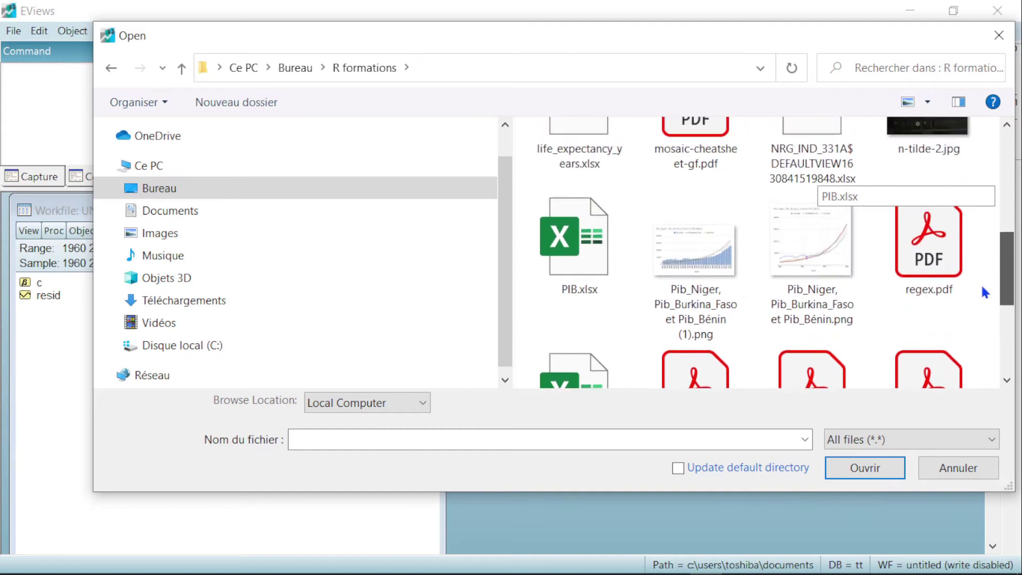
{"action": "left_click", "coordinate": [572, 259]}
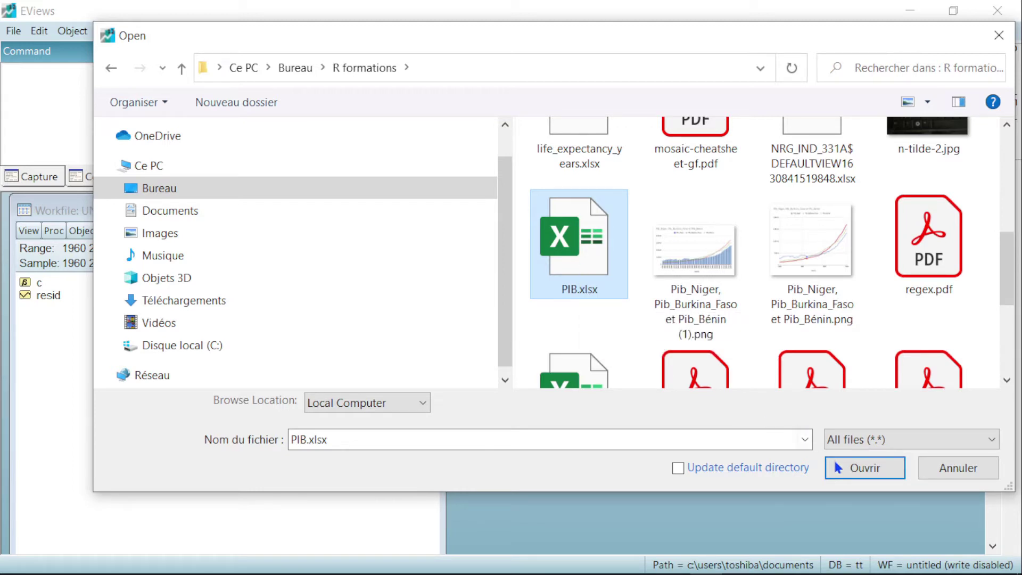
{"action": "left_click", "coordinate": [856, 470]}
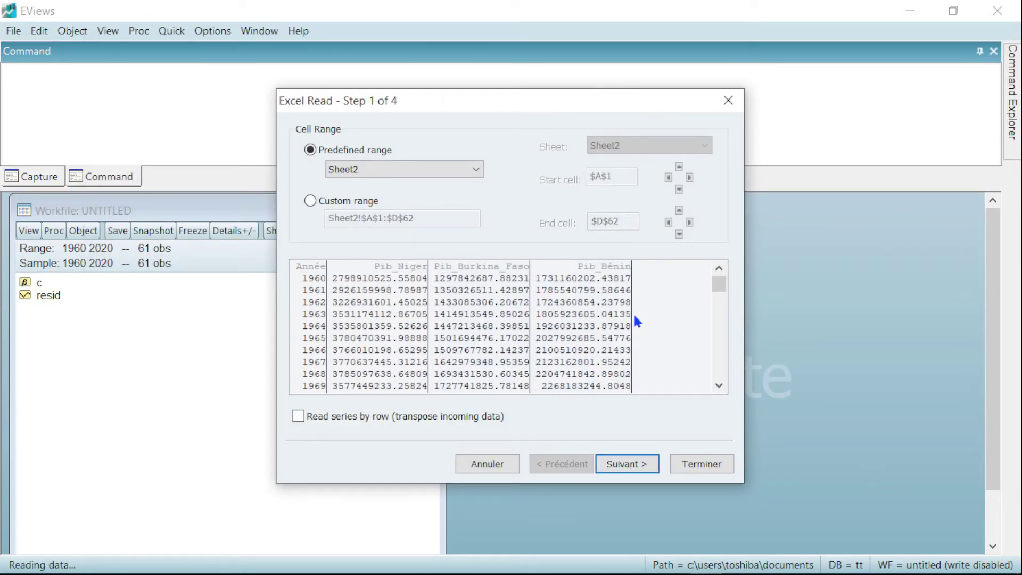
Import the predefined range Sheet2 with one header line as a dated read, linking the imported series to the external source
{"action": "left_click", "coordinate": [419, 171]}
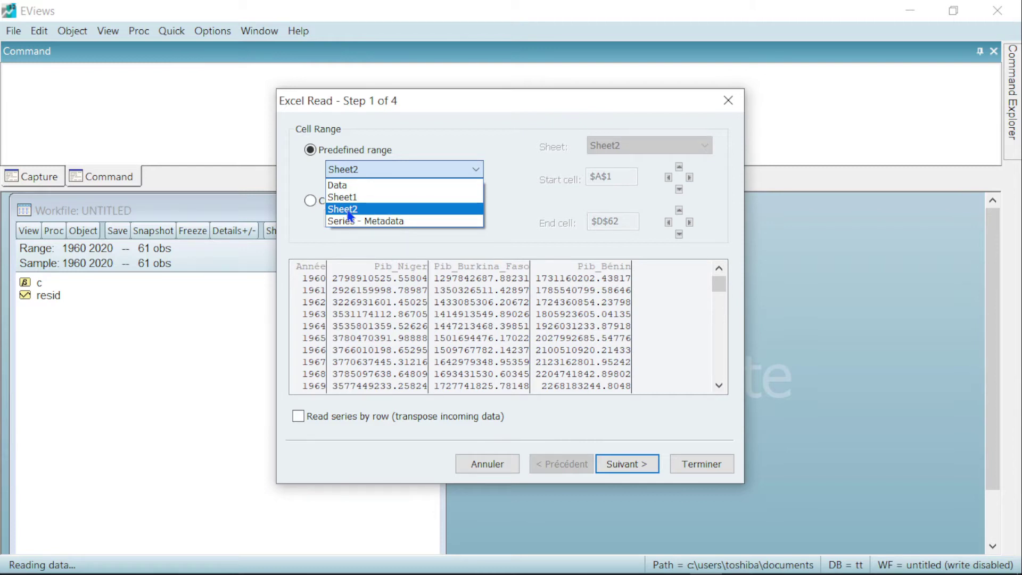
{"action": "left_click", "coordinate": [350, 209]}
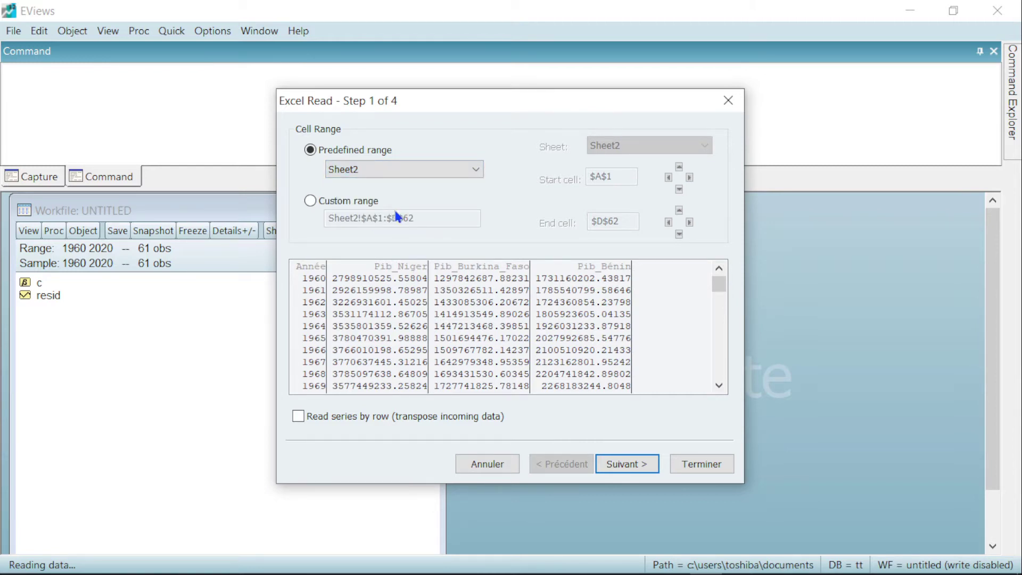
{"action": "left_click", "coordinate": [609, 465]}
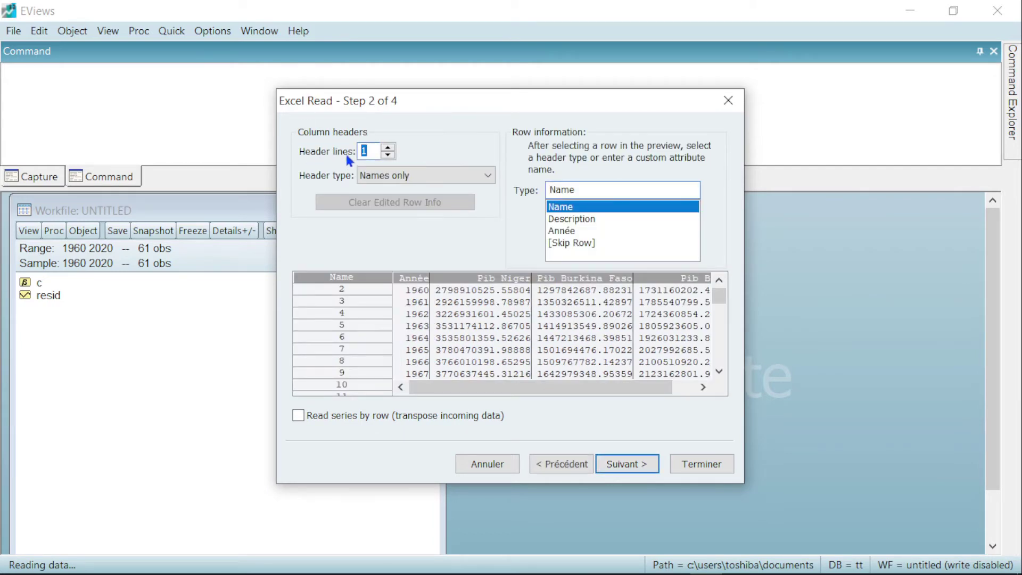
{"action": "left_click", "coordinate": [364, 152]}
{"action": "left_click", "coordinate": [616, 472]}
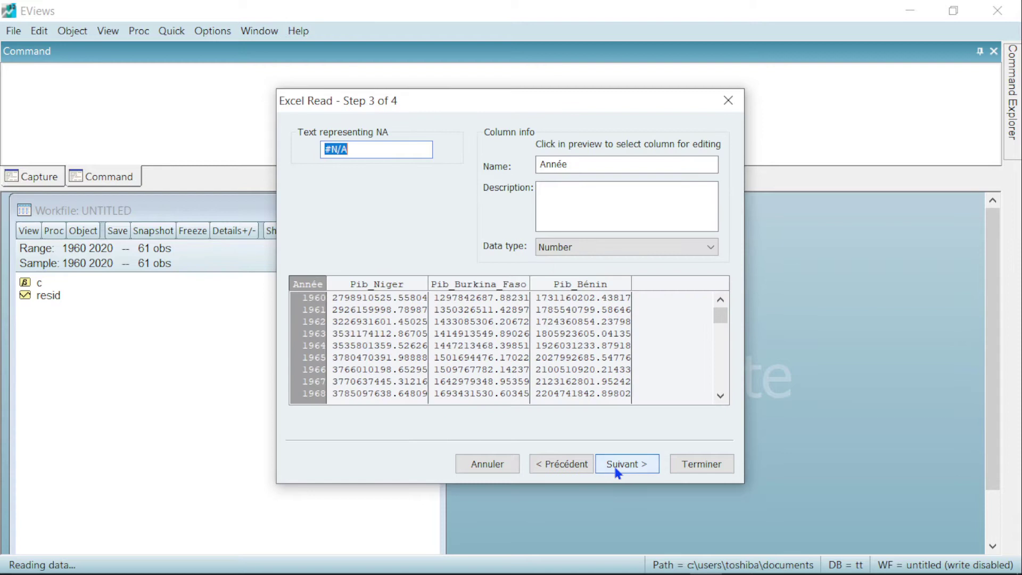
{"action": "left_click", "coordinate": [619, 467]}
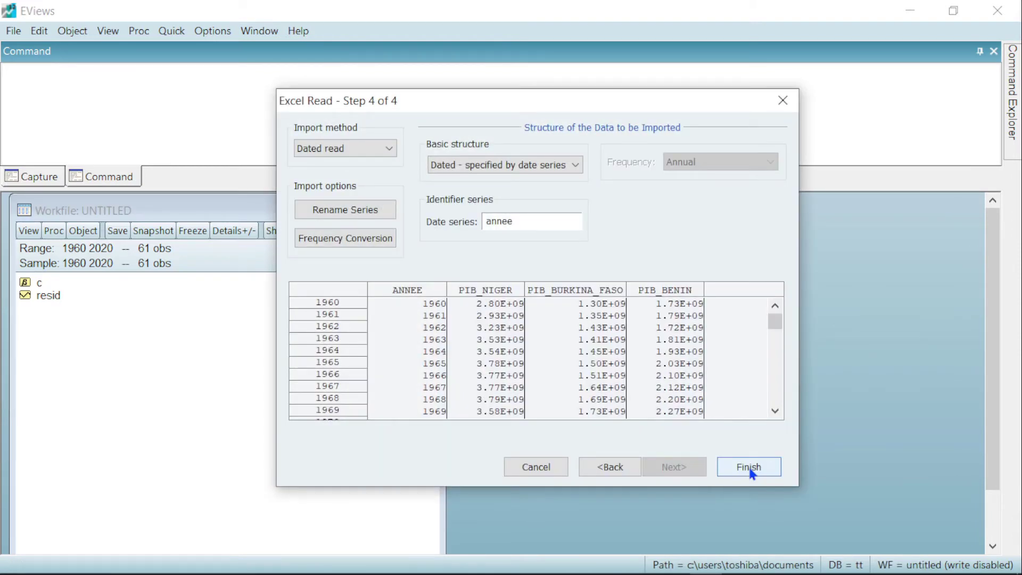
{"action": "left_click", "coordinate": [746, 472]}
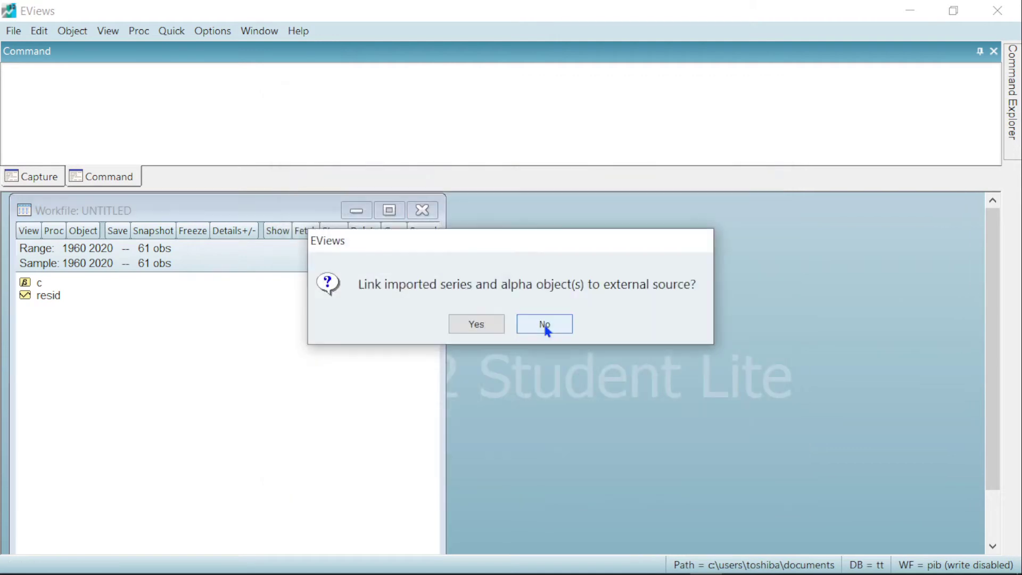
{"action": "left_click", "coordinate": [489, 324]}
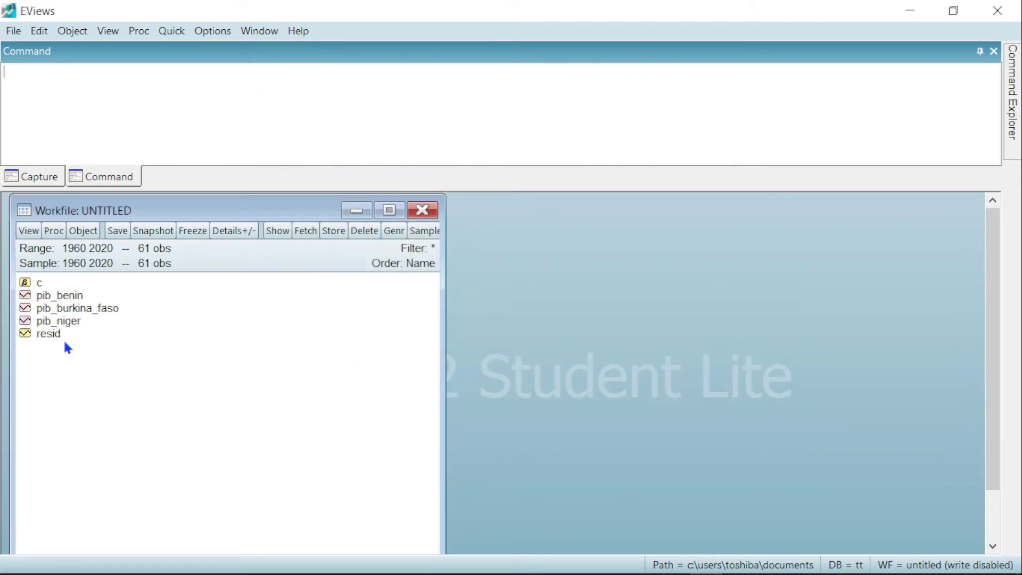
Examine the imported pib_benin series from 1960 through 2020 and close its window
{"action": "double_click", "coordinate": [68, 299]}
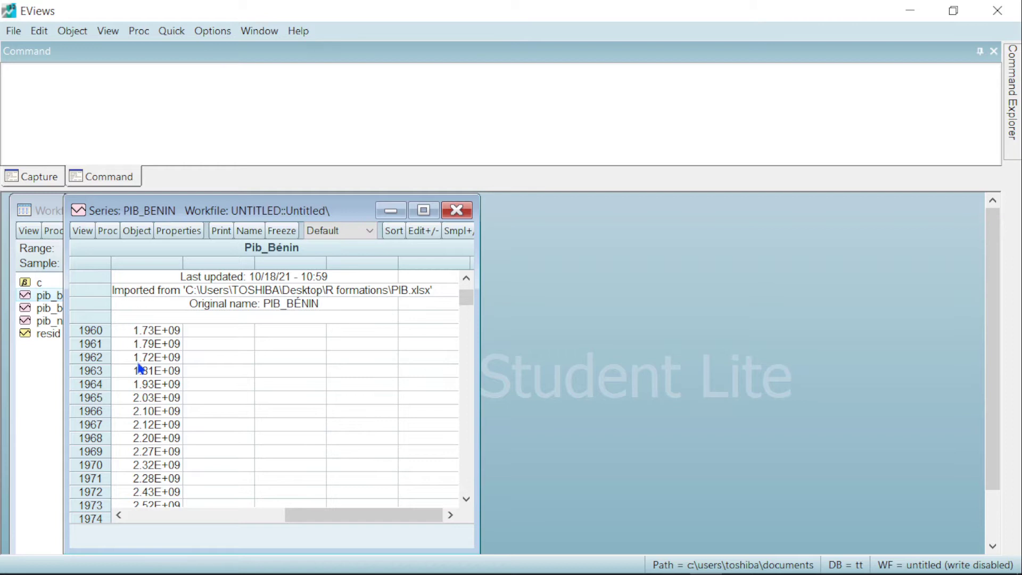
{"action": "left_click_drag", "start_coordinate": [472, 298], "coordinate": [410, 485]}
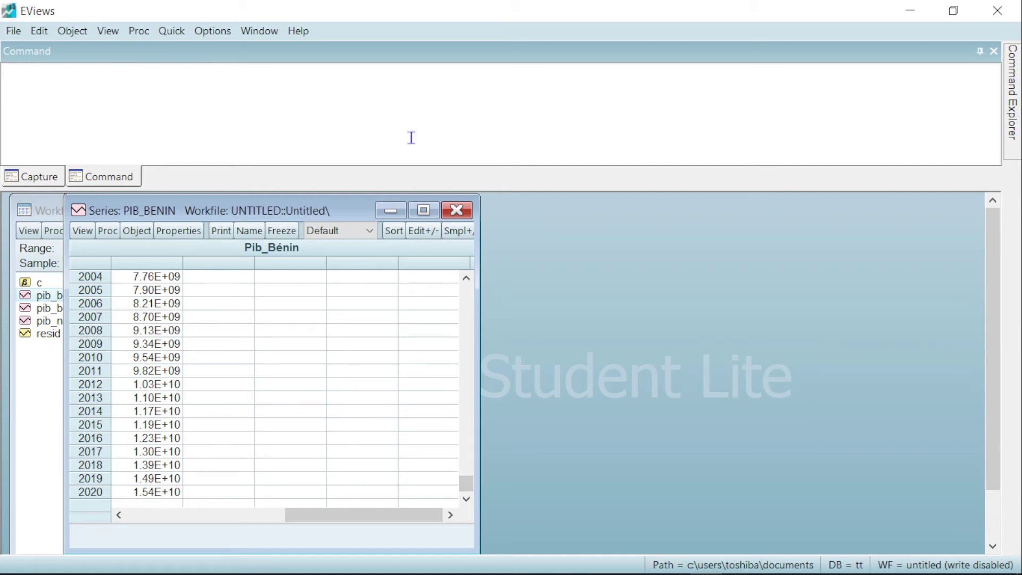
{"action": "left_click", "coordinate": [456, 211]}
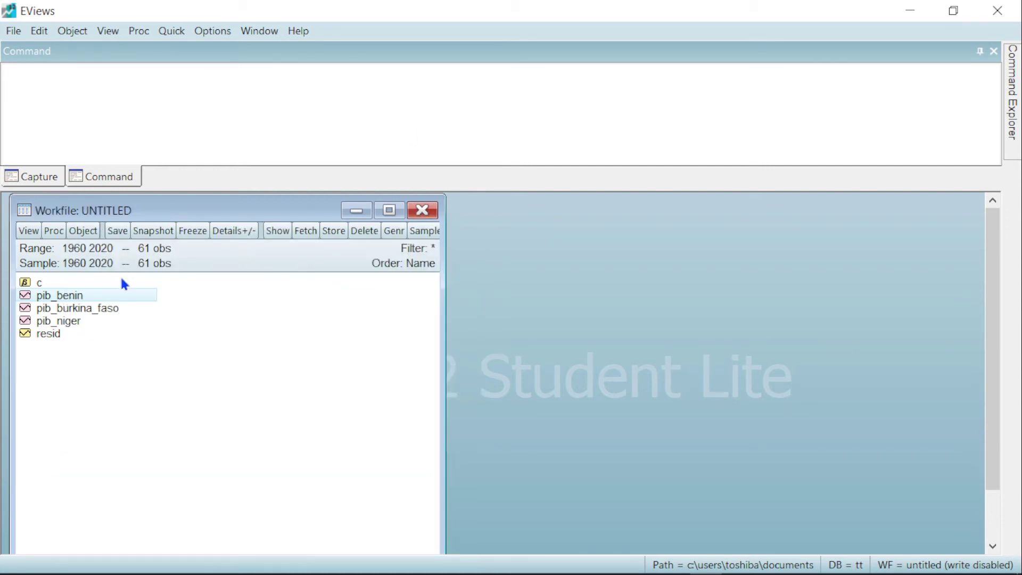
Select the series pib_benin, pib_burkina_faso and pib_niger and open them together as a group
{"action": "left_click", "coordinate": [108, 304], "text": "ctrl"}
{"action": "key", "text": "shift+Down"}
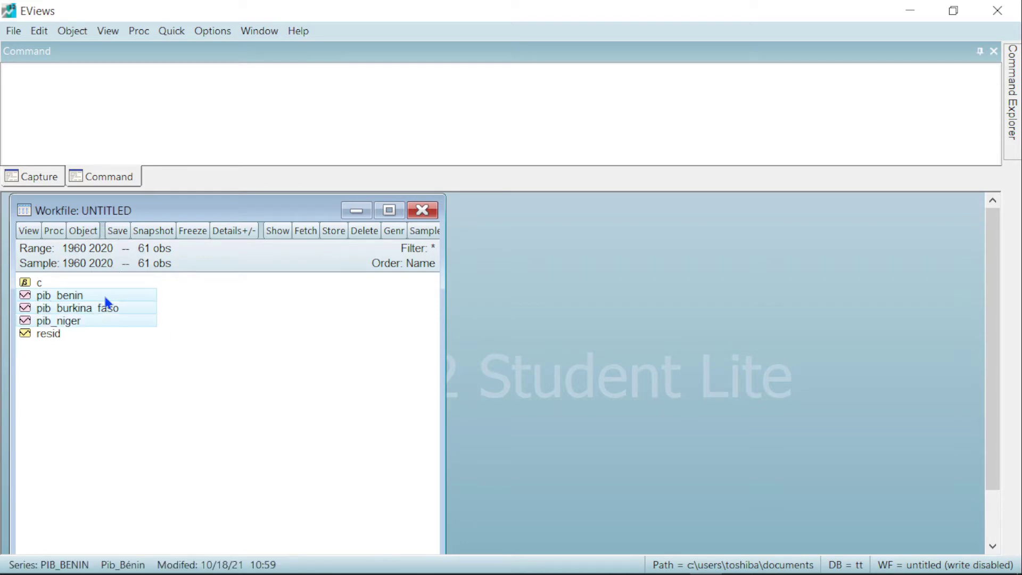
{"action": "right_click", "coordinate": [74, 308]}
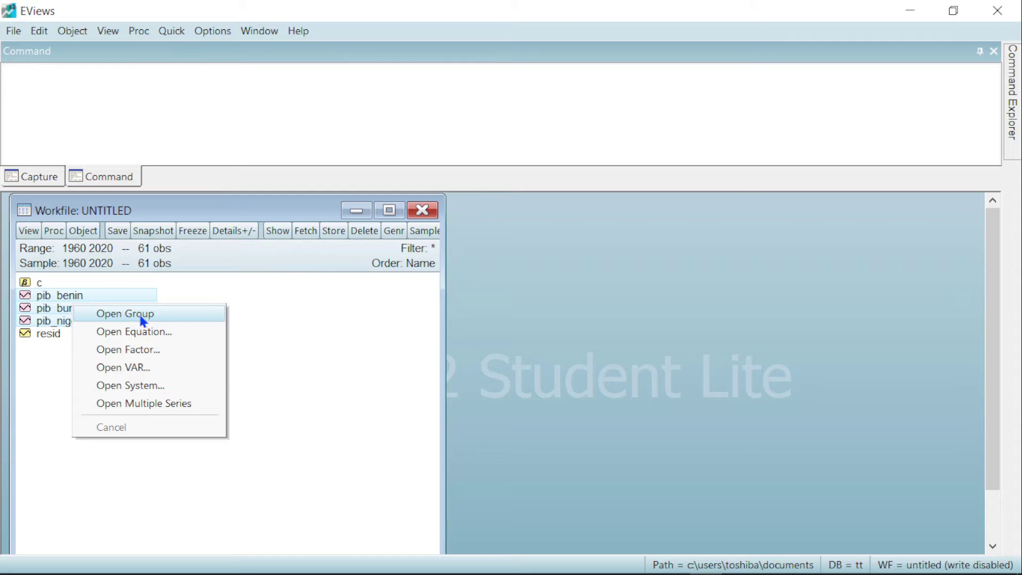
{"action": "left_click", "coordinate": [185, 294]}
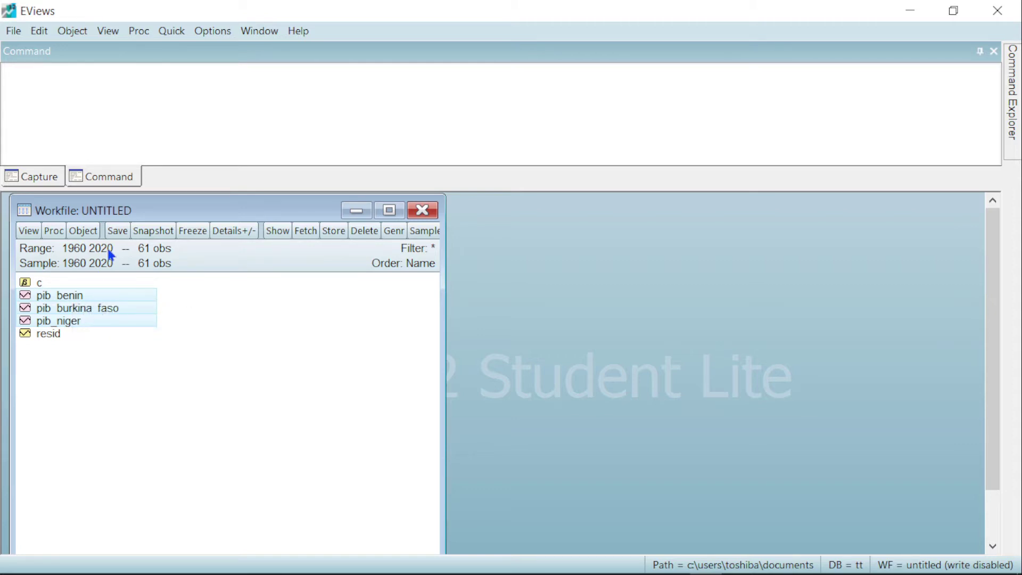
{"action": "right_click", "coordinate": [108, 308]}
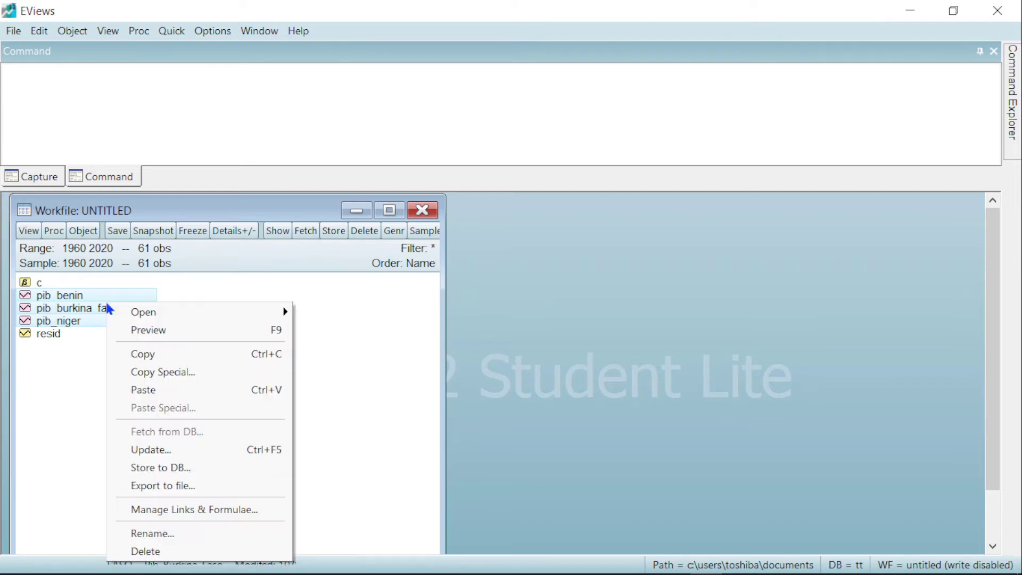
{"action": "mouse_move", "coordinate": [141, 318]}
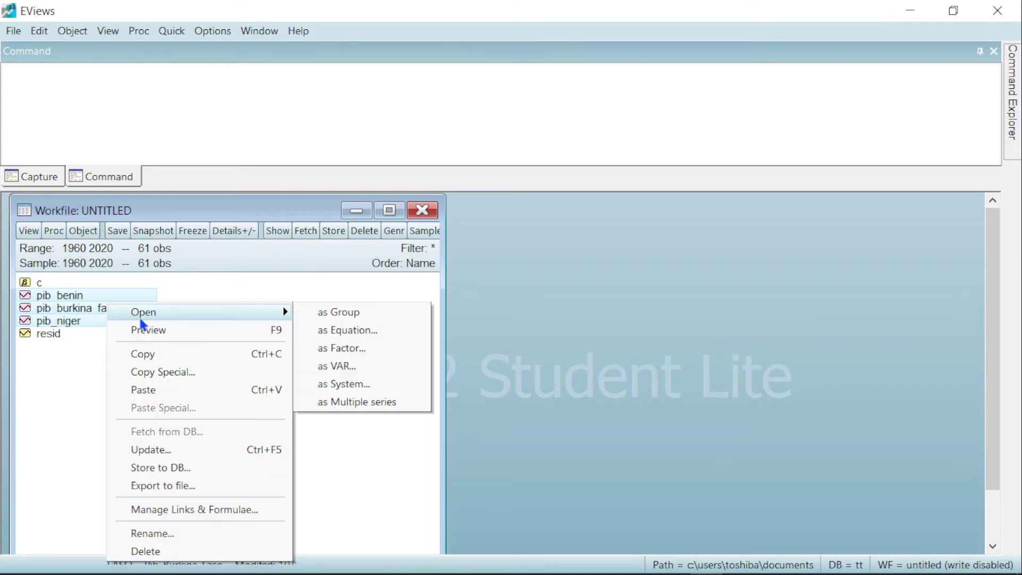
{"action": "left_click", "coordinate": [326, 314]}
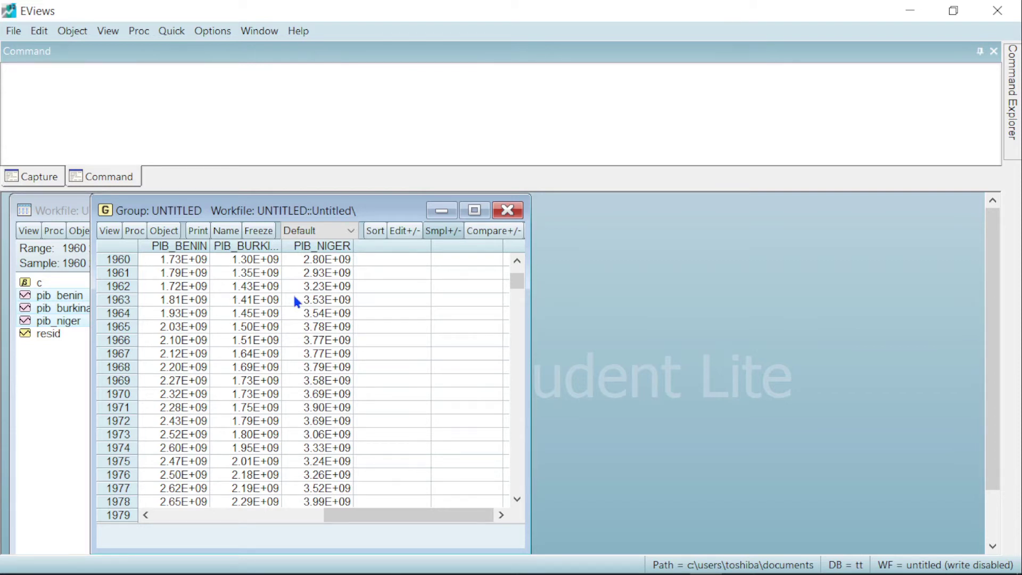
Graph the three GDP series together as a single Line & Symbol graph of raw data and maximize the group window
{"action": "left_click", "coordinate": [109, 231]}
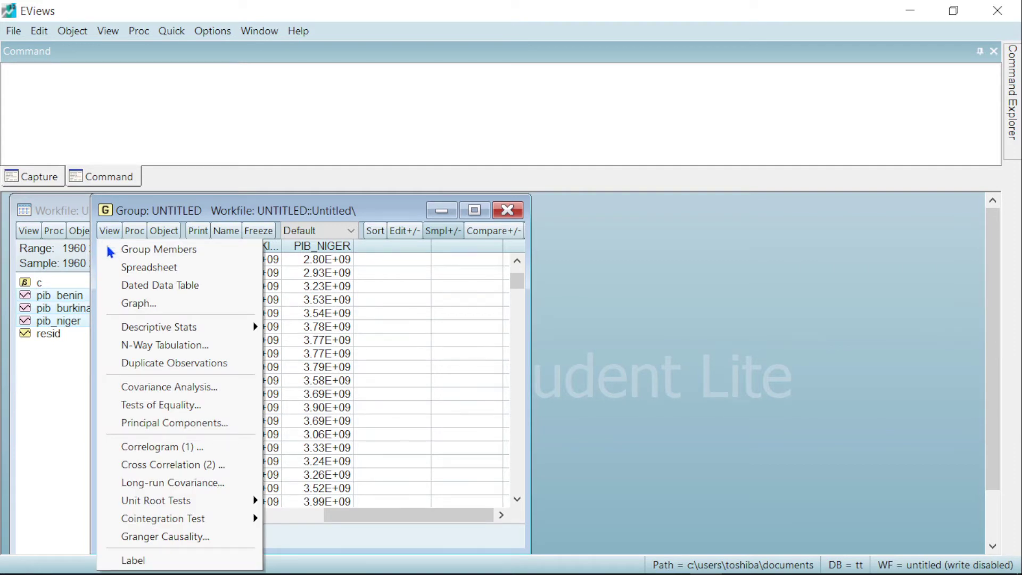
{"action": "left_click", "coordinate": [141, 302]}
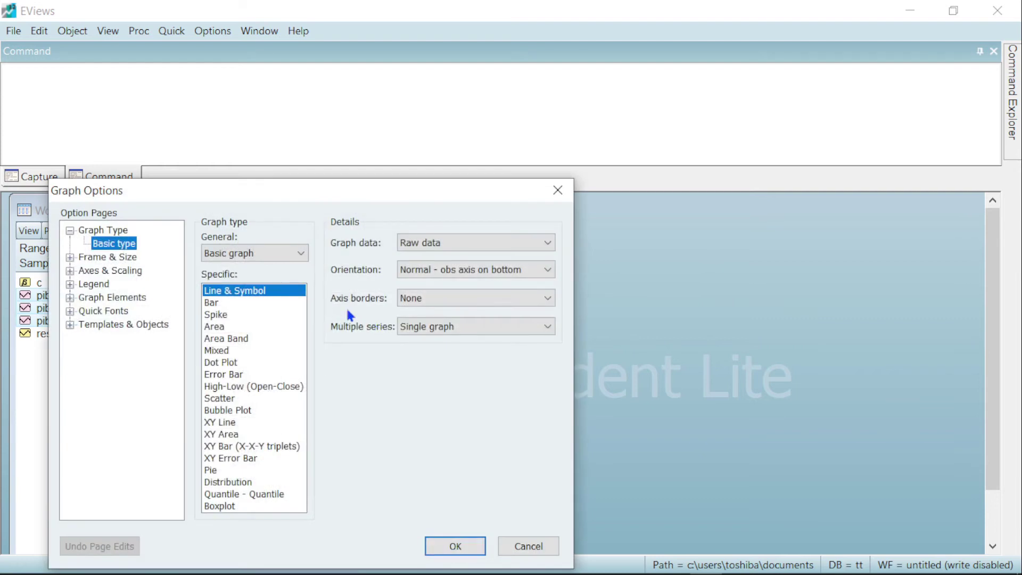
{"action": "left_click", "coordinate": [221, 303]}
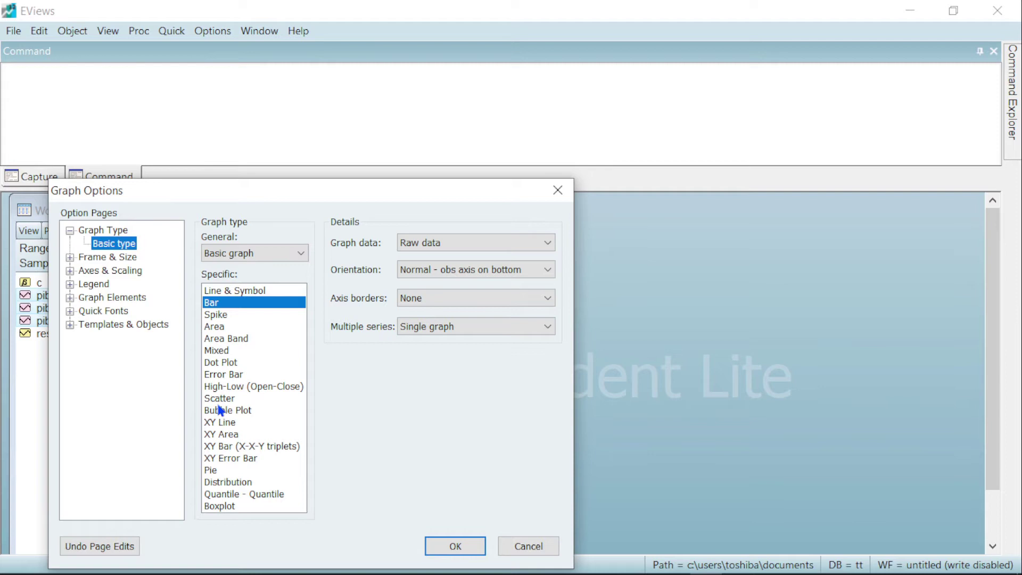
{"action": "left_click", "coordinate": [228, 291]}
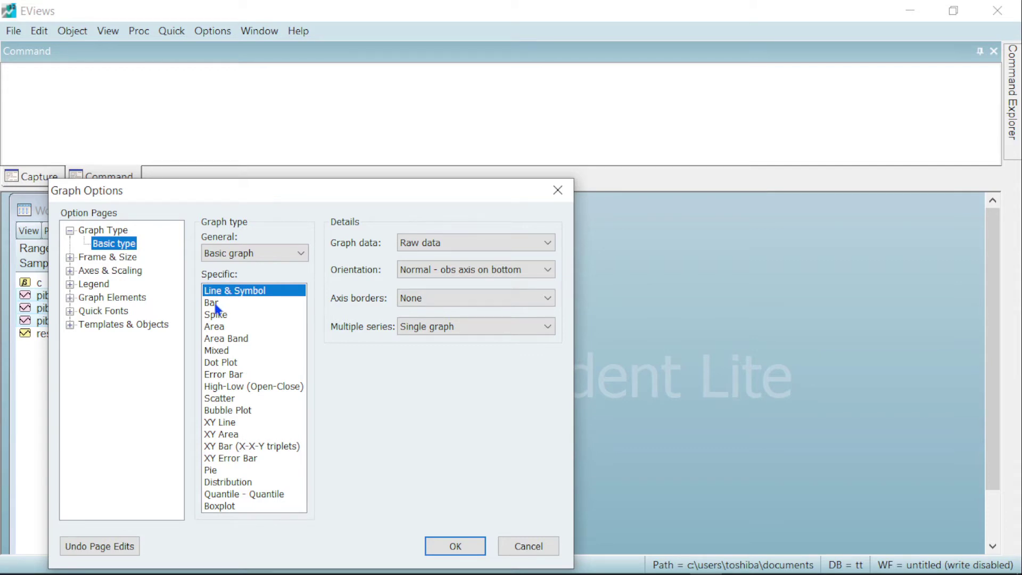
{"action": "left_click", "coordinate": [217, 308]}
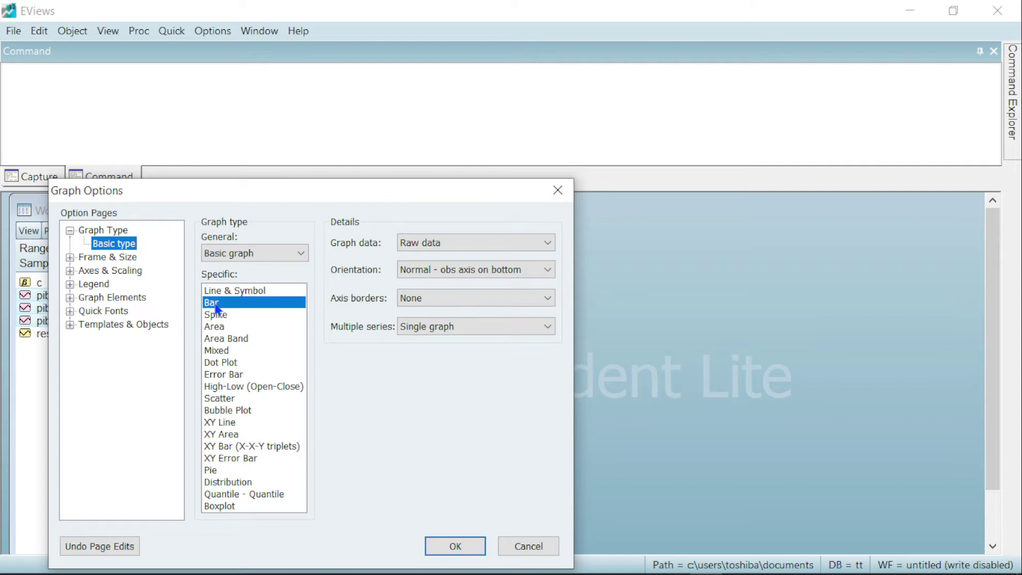
{"action": "left_click", "coordinate": [228, 290]}
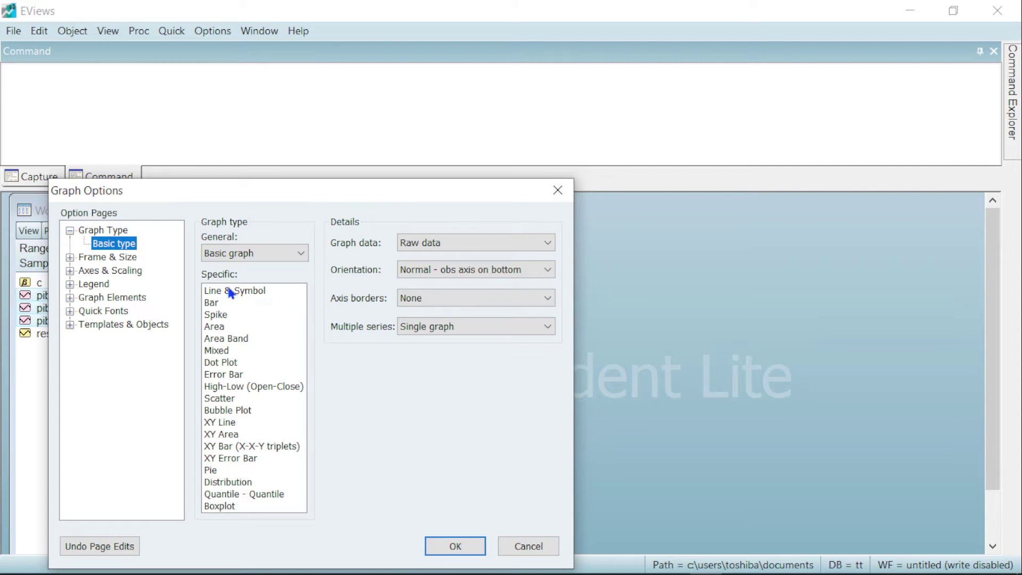
{"action": "left_click", "coordinate": [438, 545]}
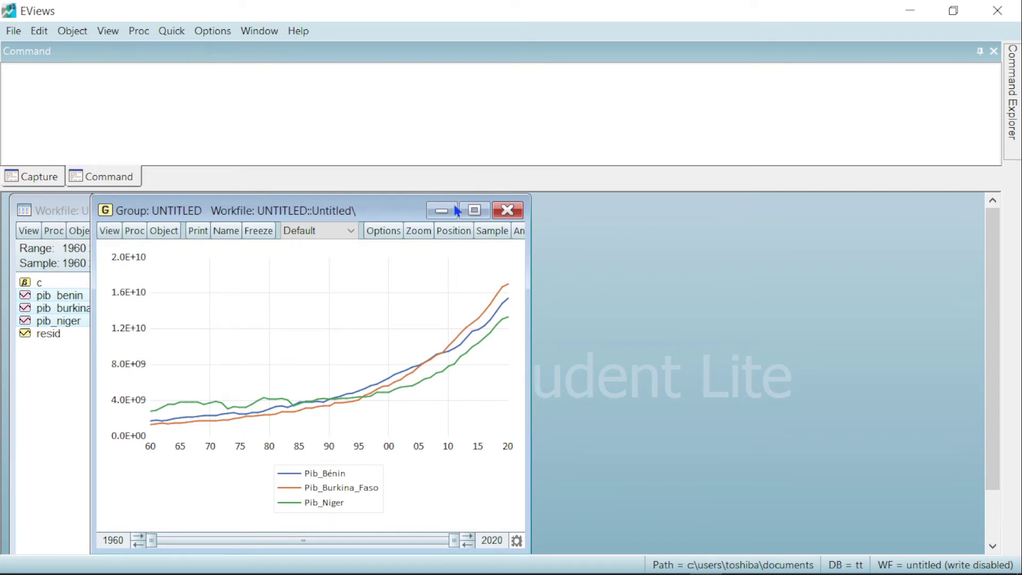
{"action": "left_click", "coordinate": [471, 209]}
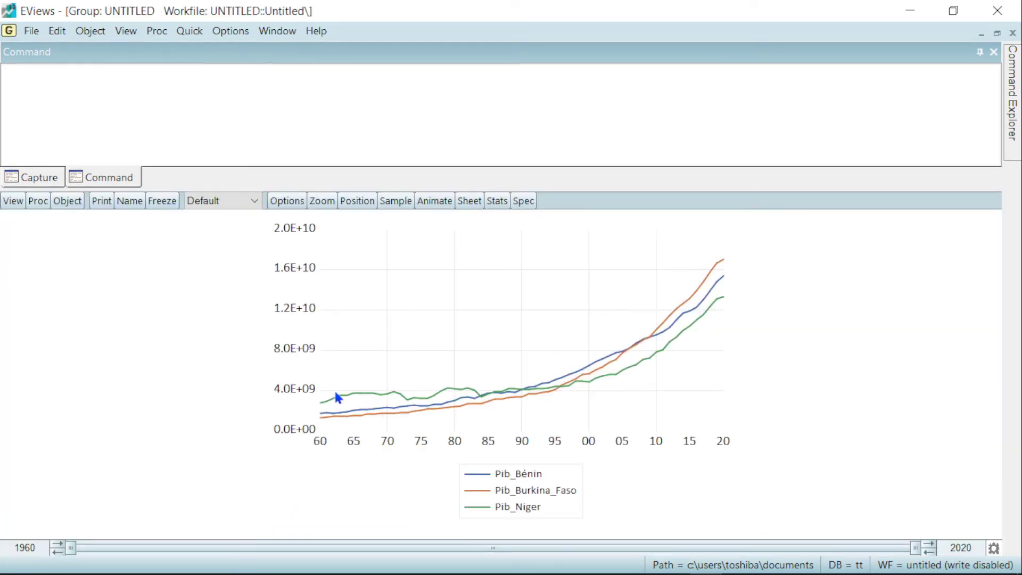
Open the graph's animation settings and play the animation with the Moving window (data and axis) preset
{"action": "mouse_move", "coordinate": [336, 394]}
{"action": "left_click", "coordinate": [436, 201]}
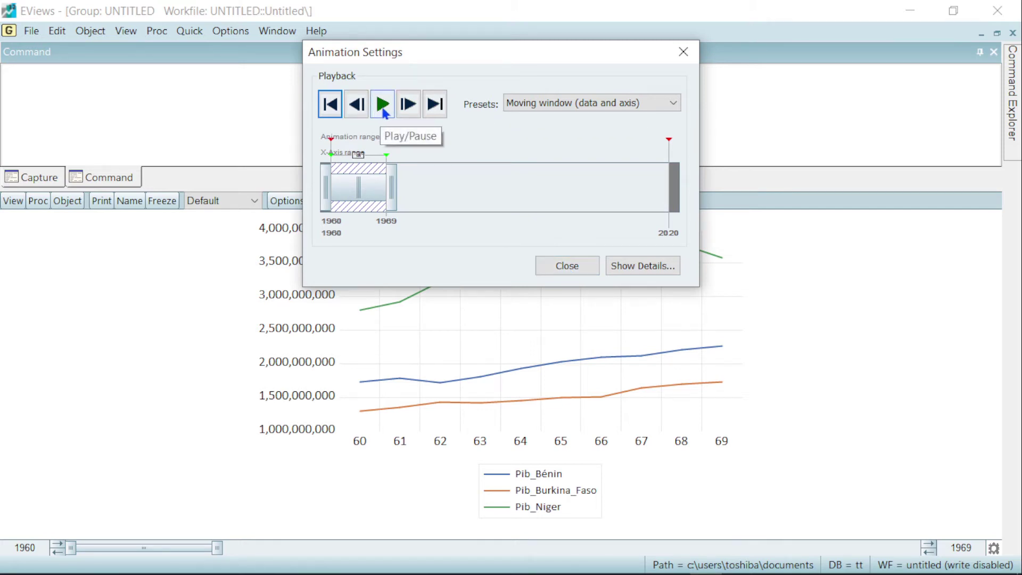
{"action": "left_click", "coordinate": [383, 105]}
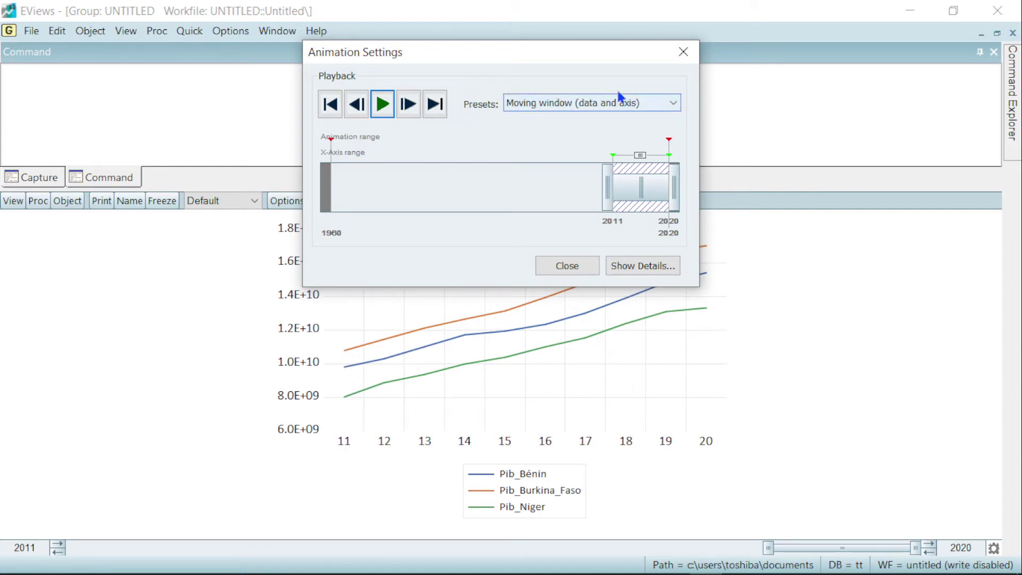
Switch the animation preset to Expanding interval (fixed axis) and play it, moving the settings dialog away from the graph
{"action": "left_click", "coordinate": [669, 104]}
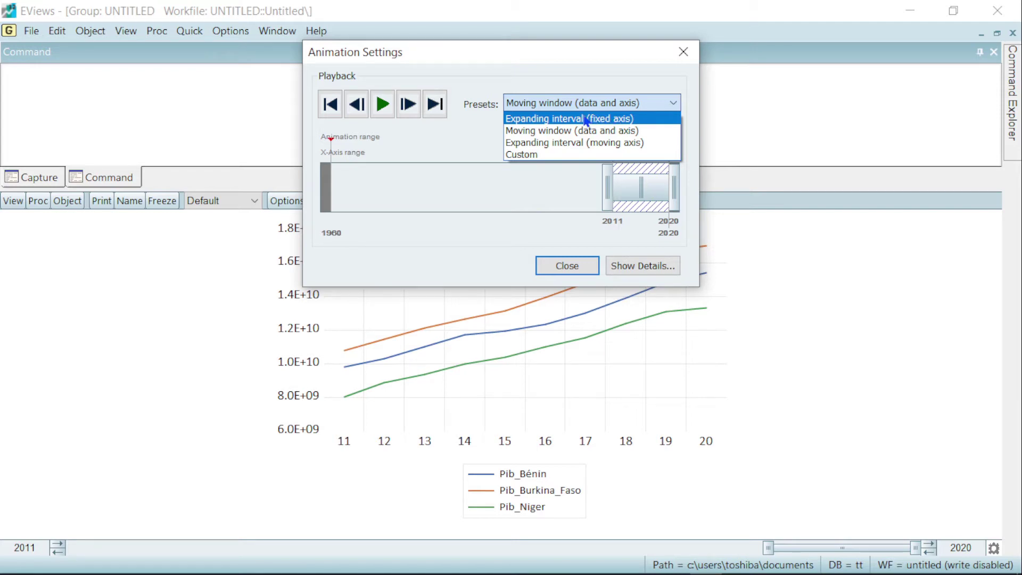
{"action": "left_click", "coordinate": [630, 122]}
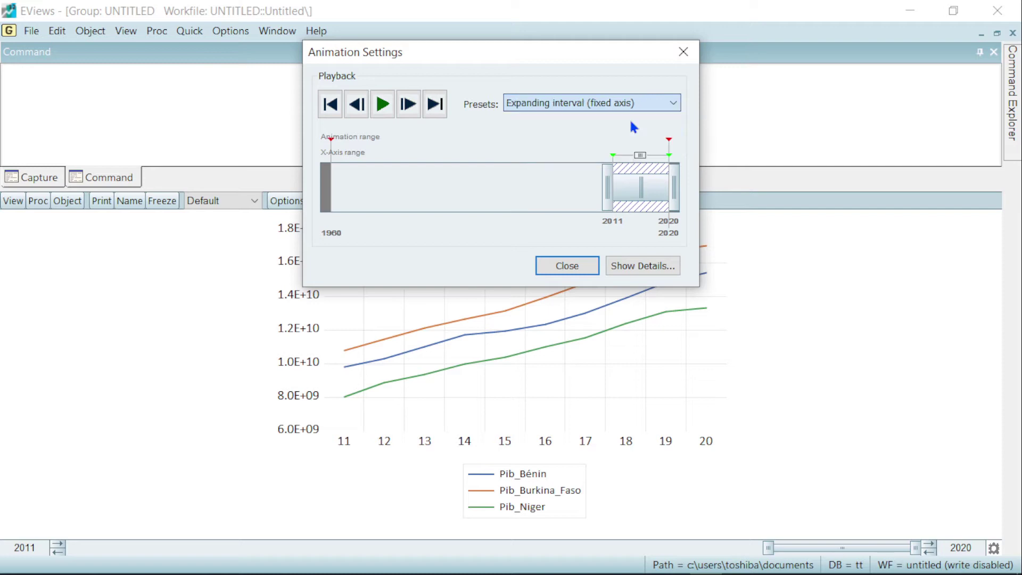
{"action": "left_click", "coordinate": [382, 106]}
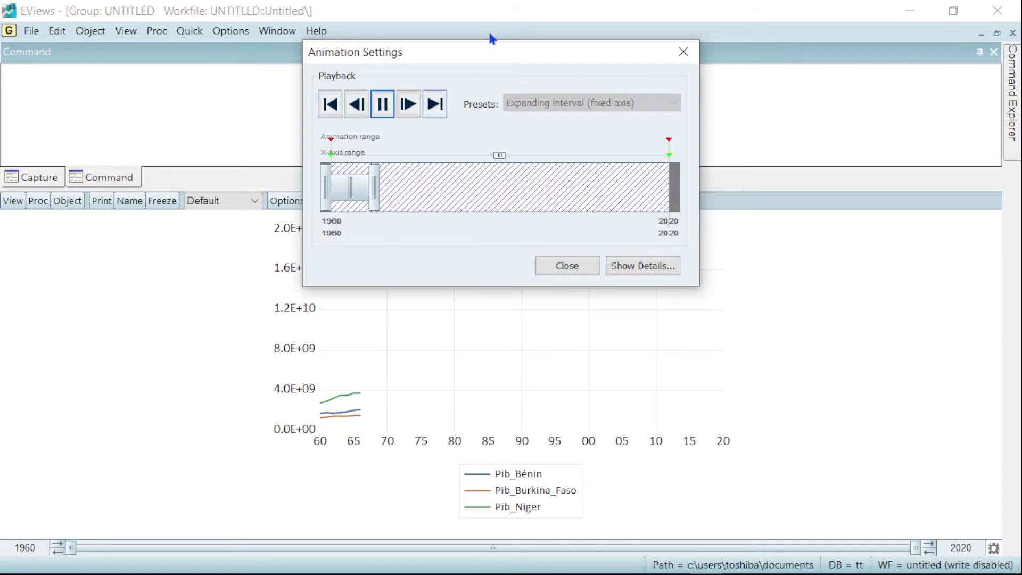
{"action": "left_click_drag", "start_coordinate": [483, 51], "coordinate": [511, 12]}
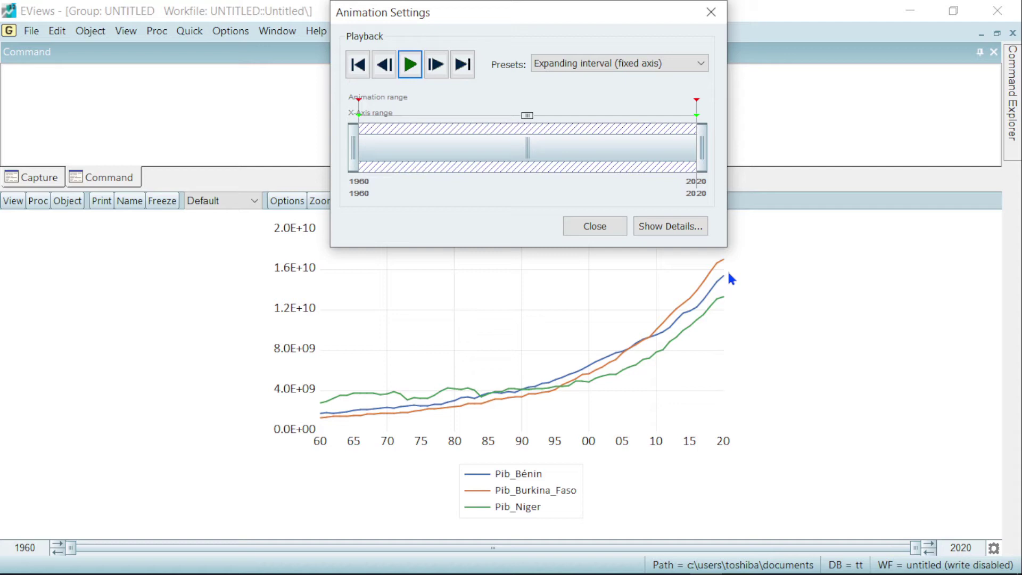
Enable looping for the graph animation, apply it and play the animation with the dialog moved clear of the curves
{"action": "left_click", "coordinate": [661, 230]}
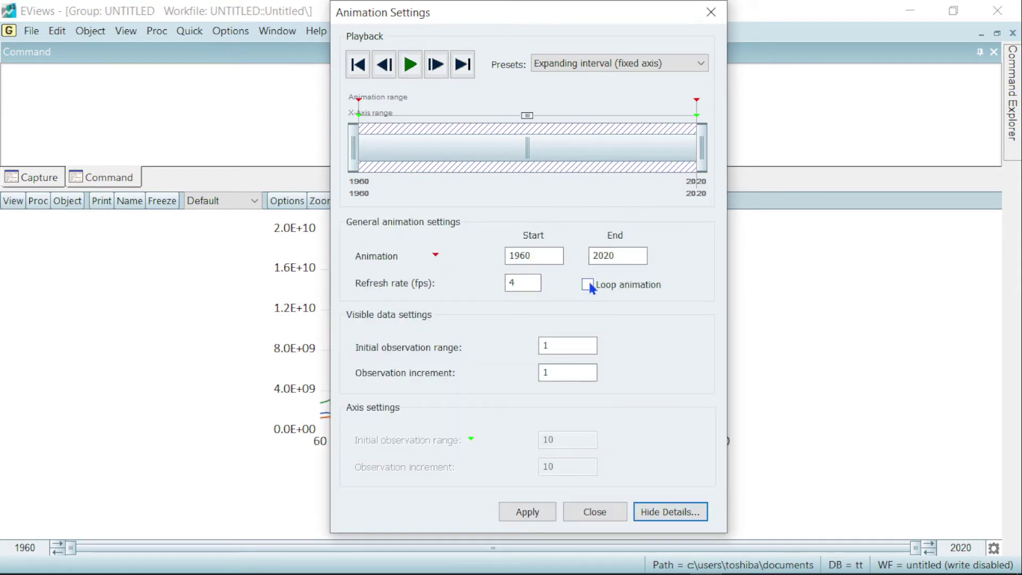
{"action": "left_click", "coordinate": [586, 283]}
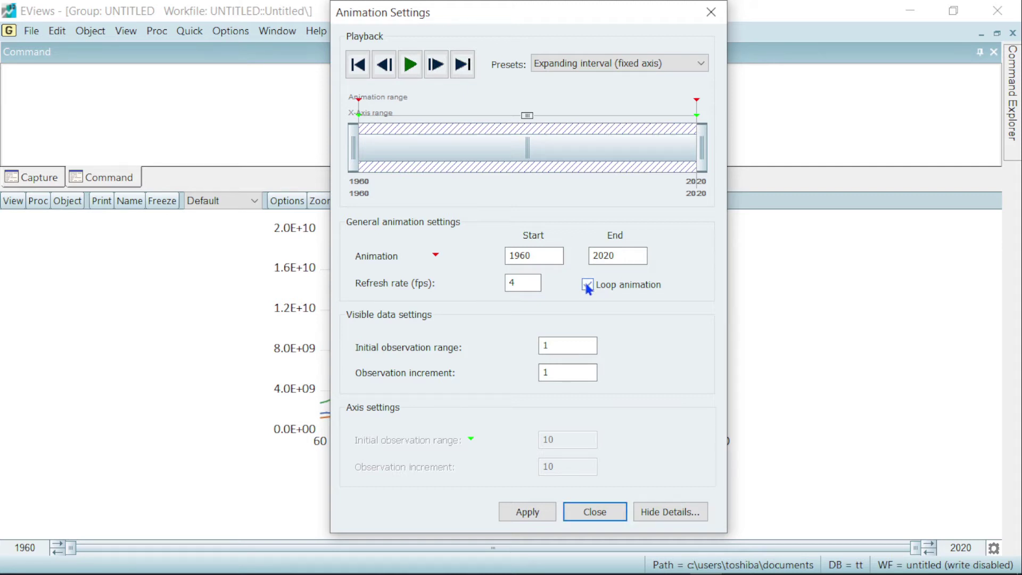
{"action": "left_click", "coordinate": [527, 513]}
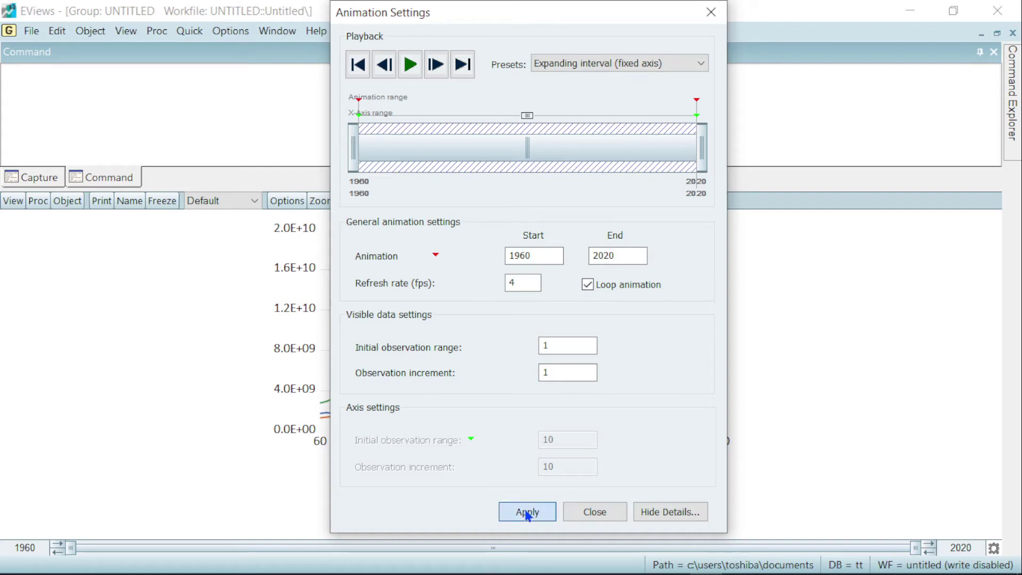
{"action": "left_click", "coordinate": [650, 516]}
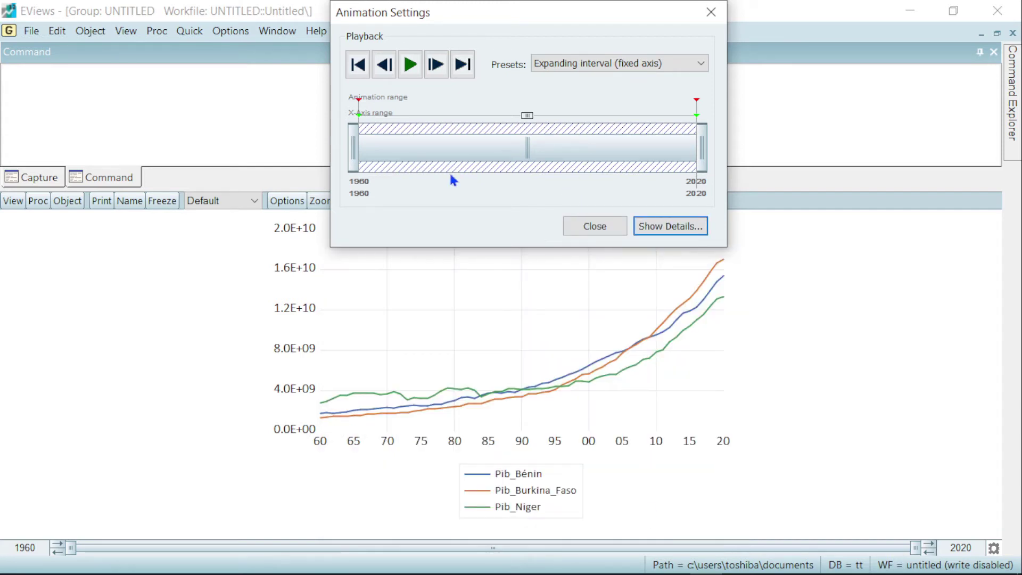
{"action": "left_click", "coordinate": [410, 69]}
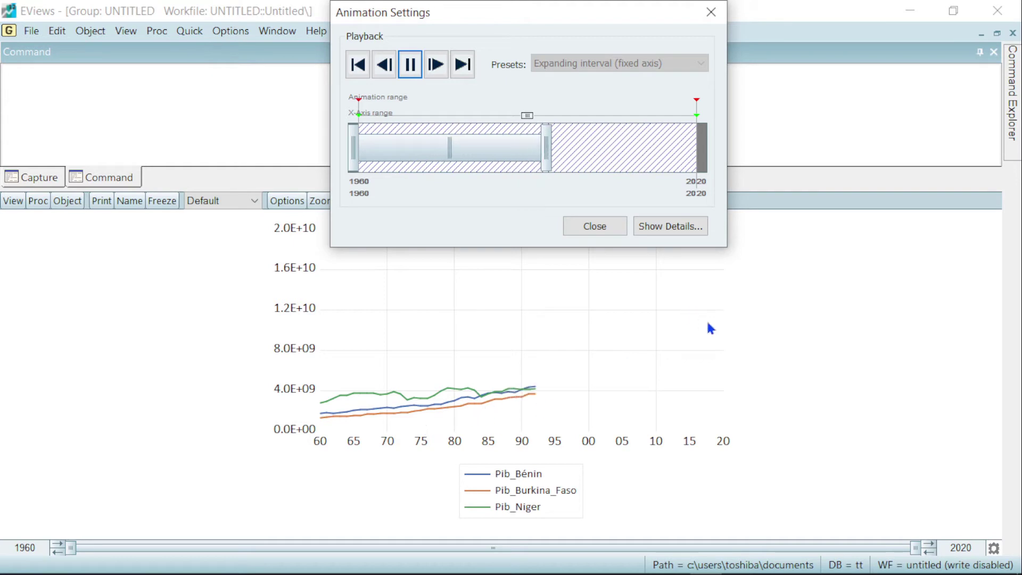
{"action": "left_click_drag", "start_coordinate": [653, 8], "coordinate": [391, 27]}
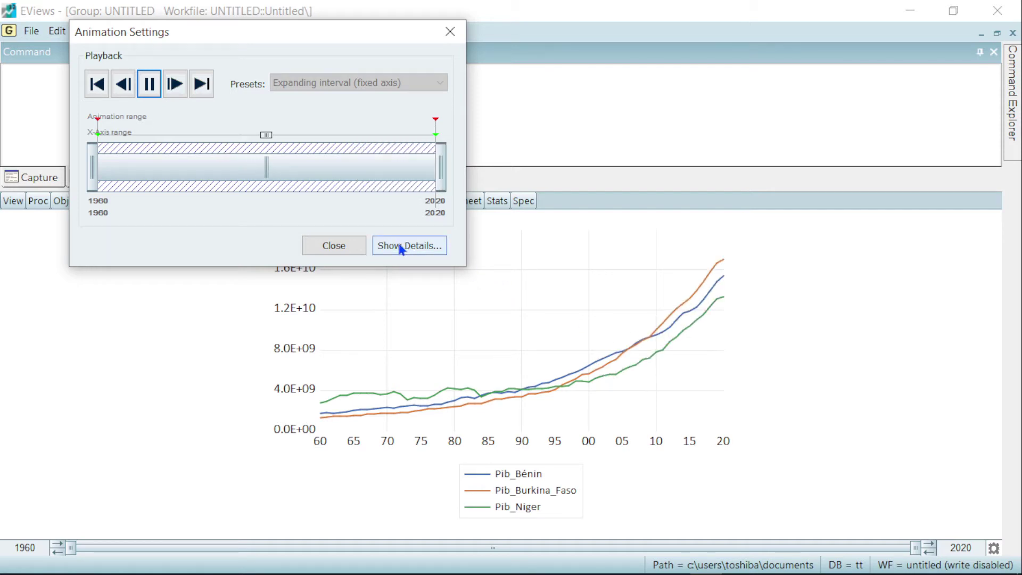
Pause the animation, set its refresh rate to 1 fps, apply the change and replay it
{"action": "left_click", "coordinate": [410, 248]}
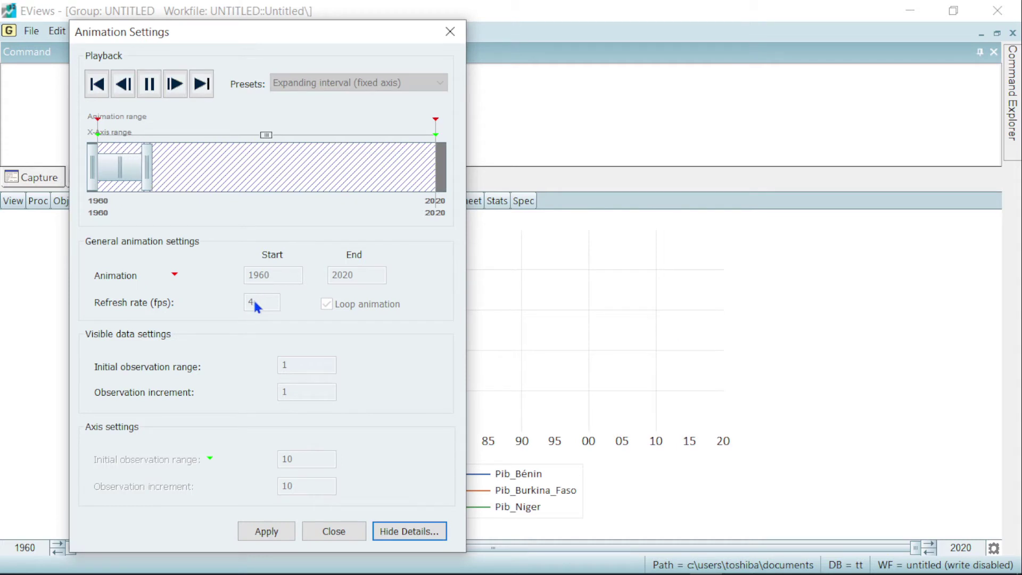
{"action": "left_click", "coordinate": [149, 87]}
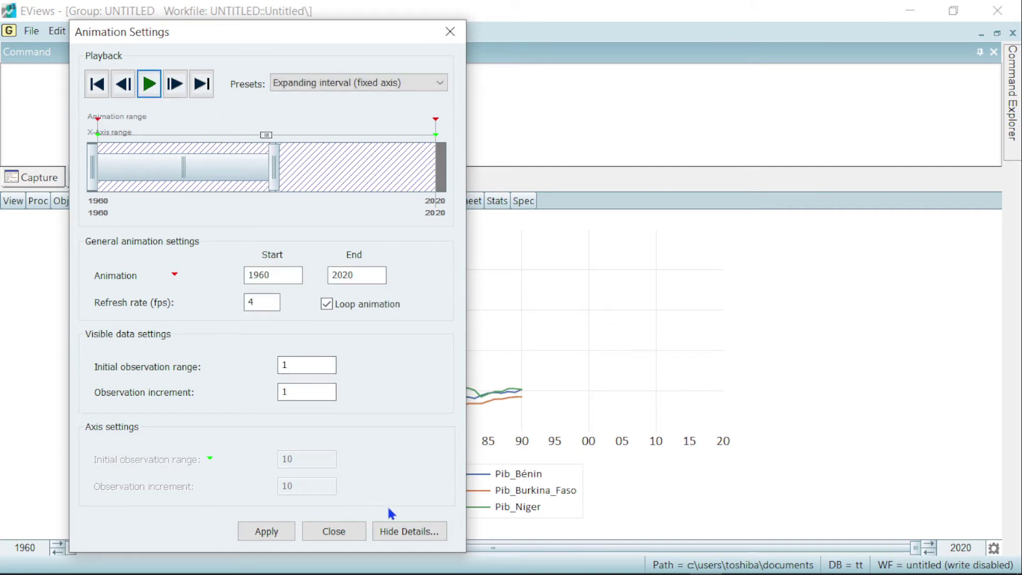
{"action": "left_click", "coordinate": [414, 535]}
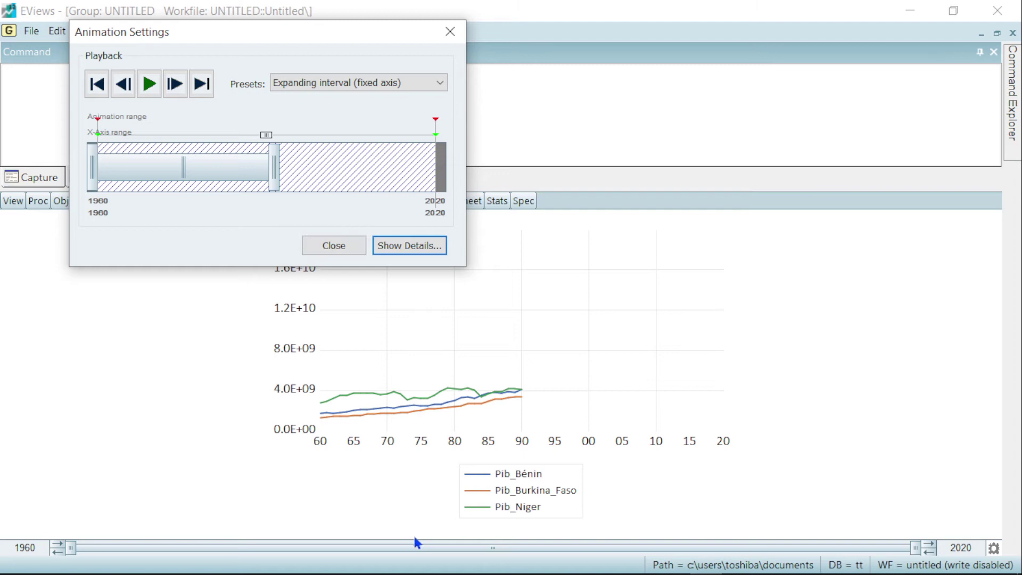
{"action": "left_click", "coordinate": [410, 248]}
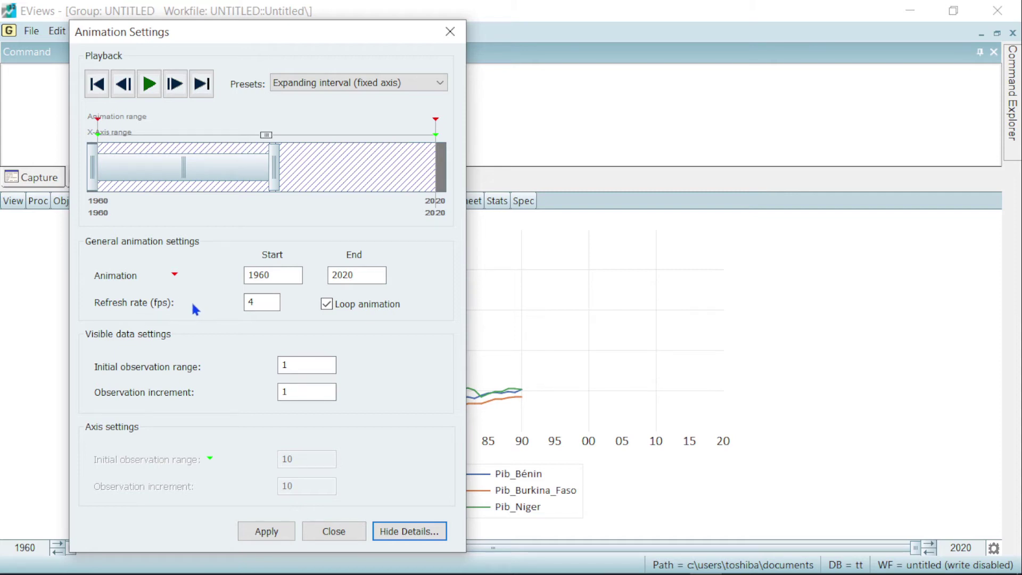
{"action": "left_click", "coordinate": [258, 302]}
{"action": "key", "text": "BackSpace"}
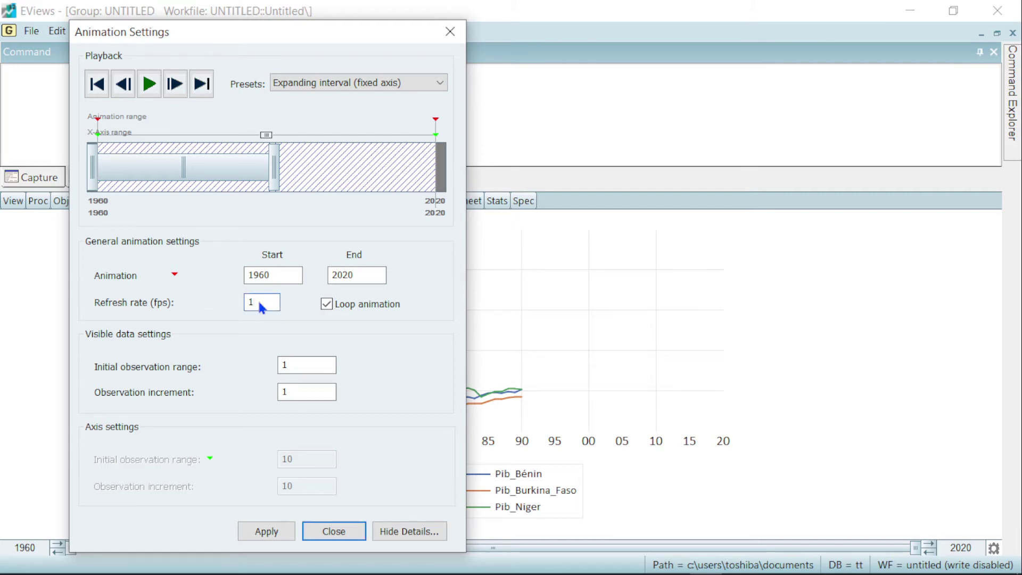
{"action": "left_click", "coordinate": [266, 532]}
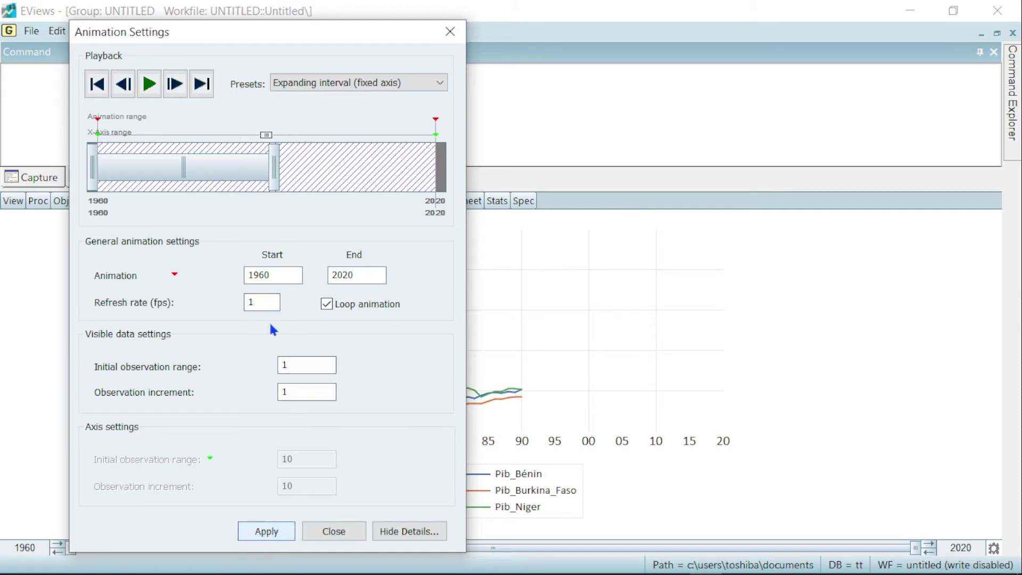
{"action": "left_click", "coordinate": [391, 529]}
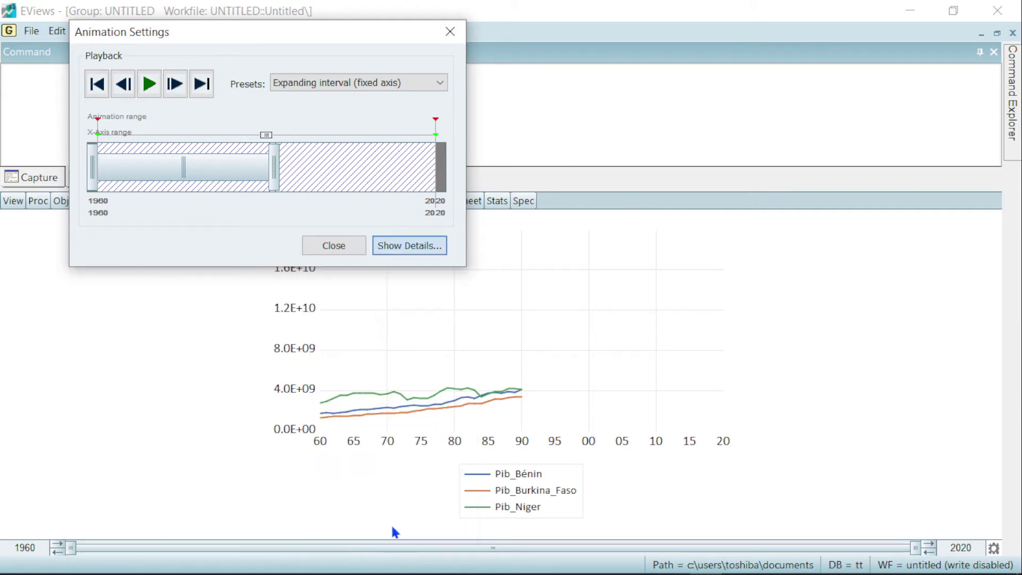
{"action": "left_click", "coordinate": [150, 84]}
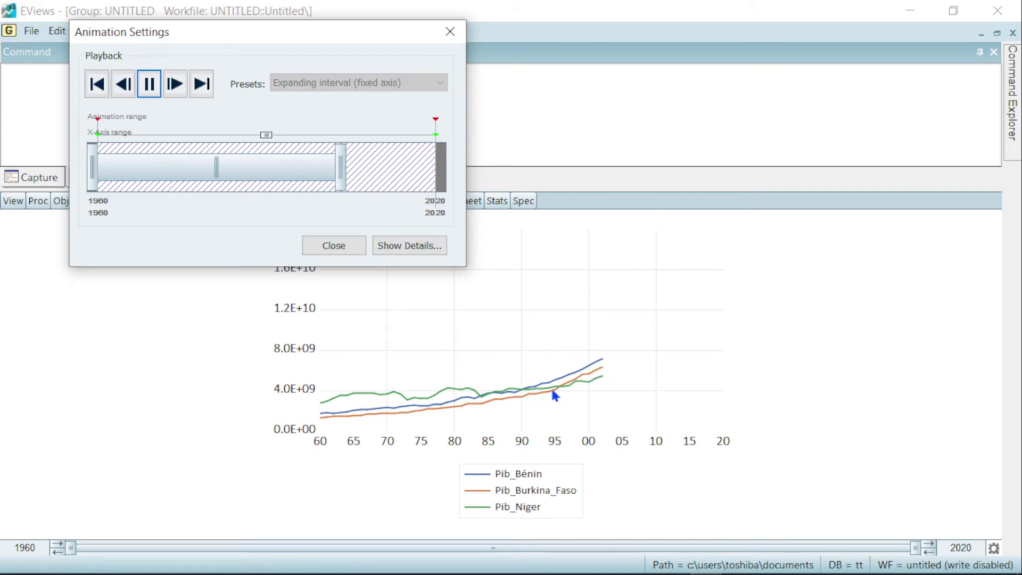
Stop the animation, set its refresh rate to 3 fps, apply the change and replay it briefly before pausing
{"action": "left_click", "coordinate": [400, 246]}
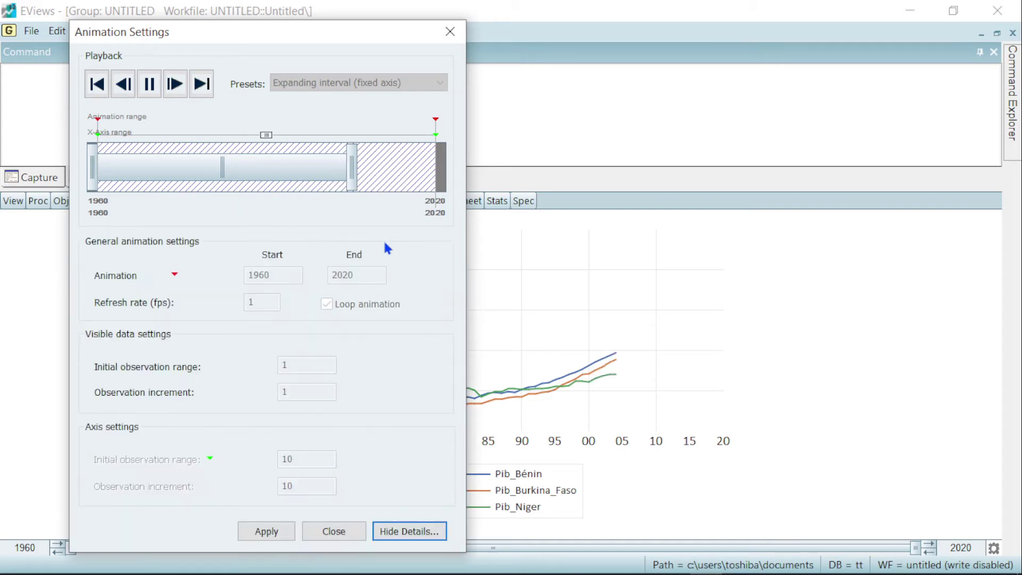
{"action": "left_click", "coordinate": [150, 84]}
{"action": "left_click", "coordinate": [262, 301]}
{"action": "key", "text": "BackSpace"}
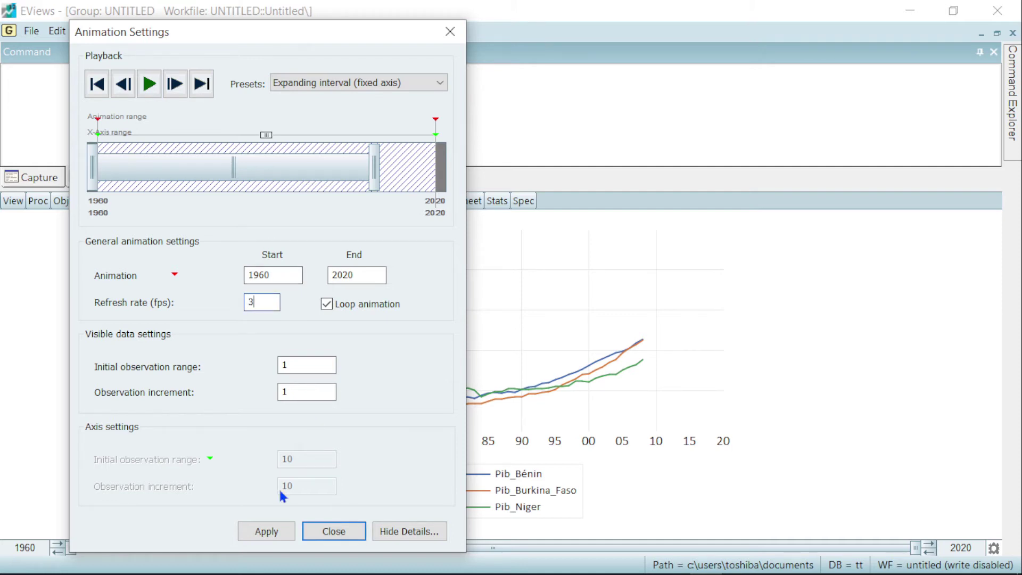
{"action": "left_click", "coordinate": [267, 530]}
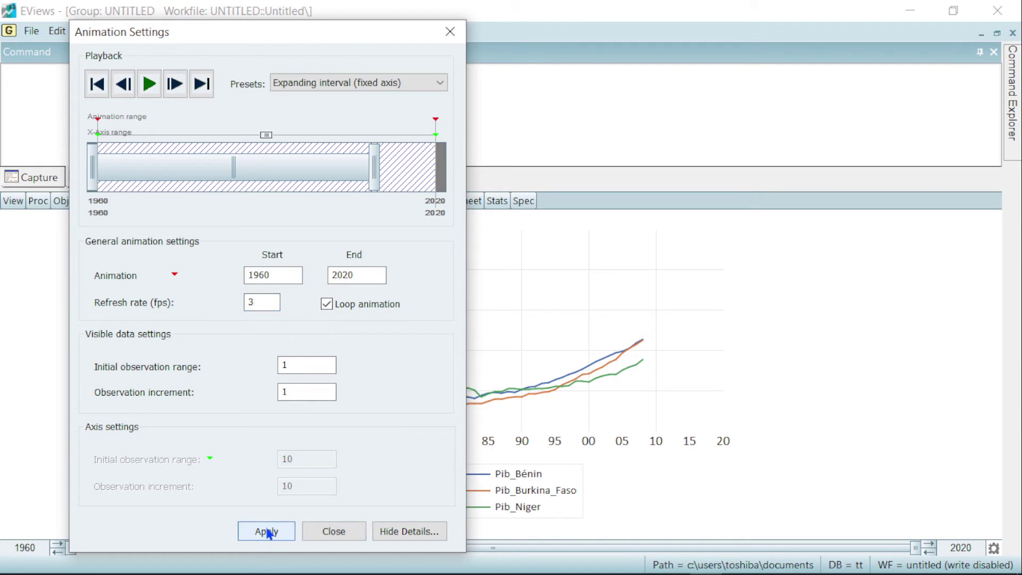
{"action": "left_click", "coordinate": [394, 537]}
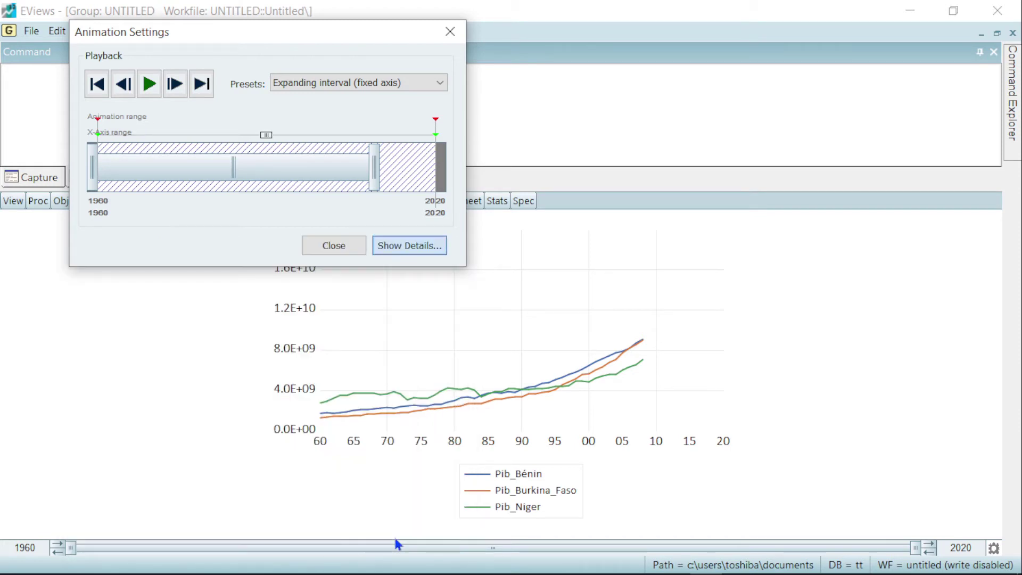
{"action": "left_click", "coordinate": [148, 85]}
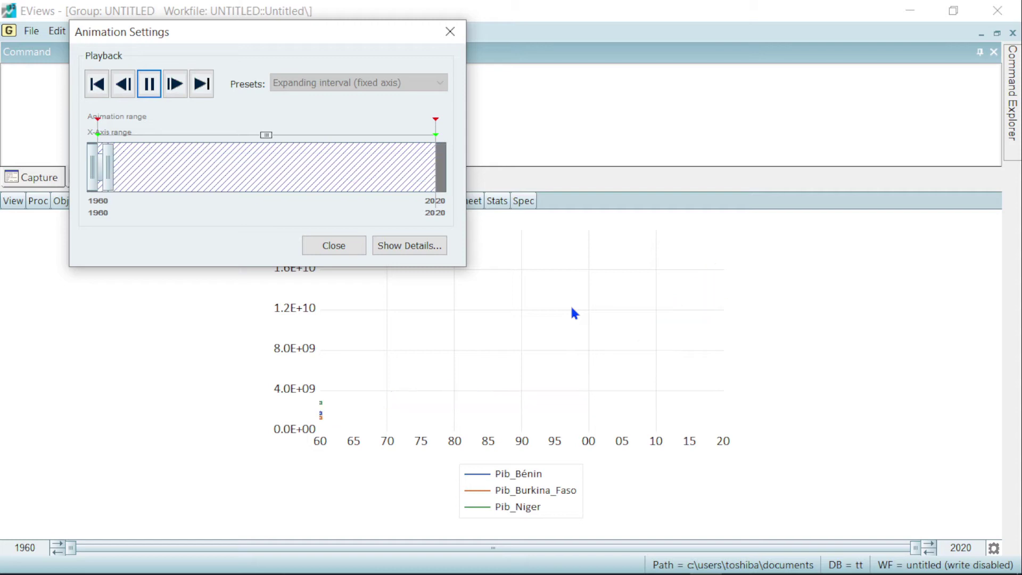
{"action": "left_click", "coordinate": [149, 84]}
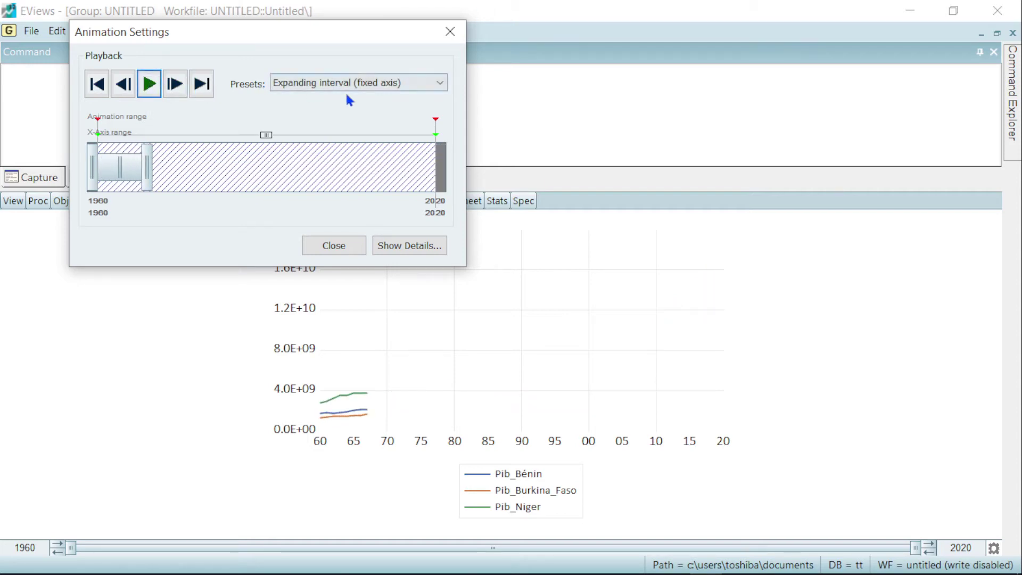
Set the graph animation's refresh rate to 4 fps and apply the change
{"action": "left_click", "coordinate": [394, 246]}
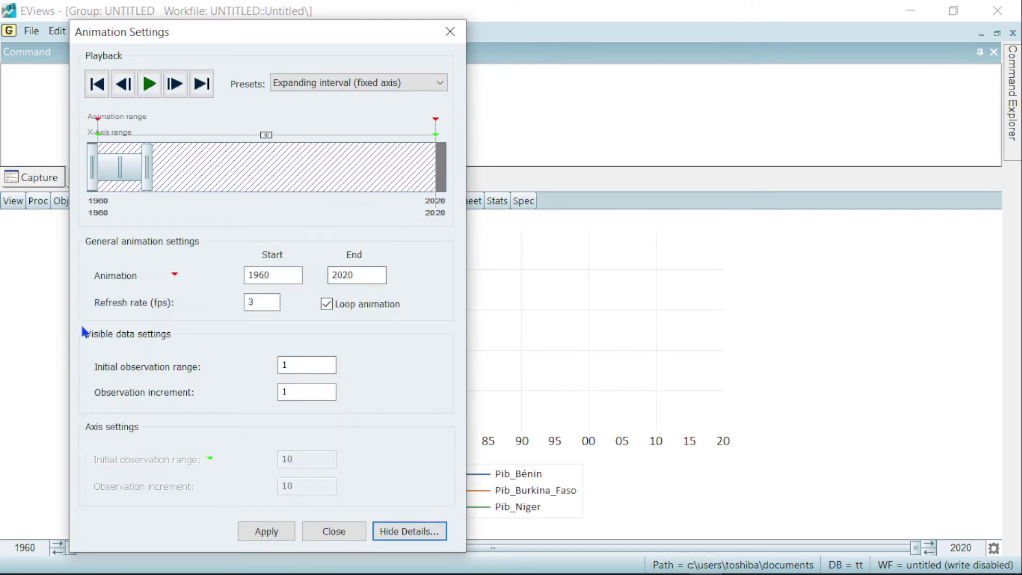
{"action": "left_click", "coordinate": [261, 300]}
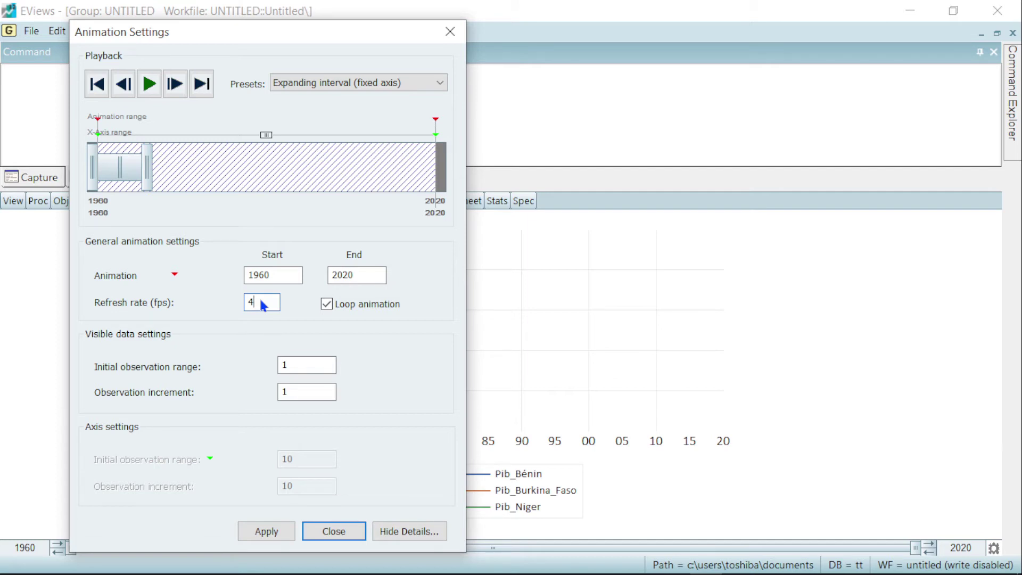
{"action": "left_click", "coordinate": [277, 527]}
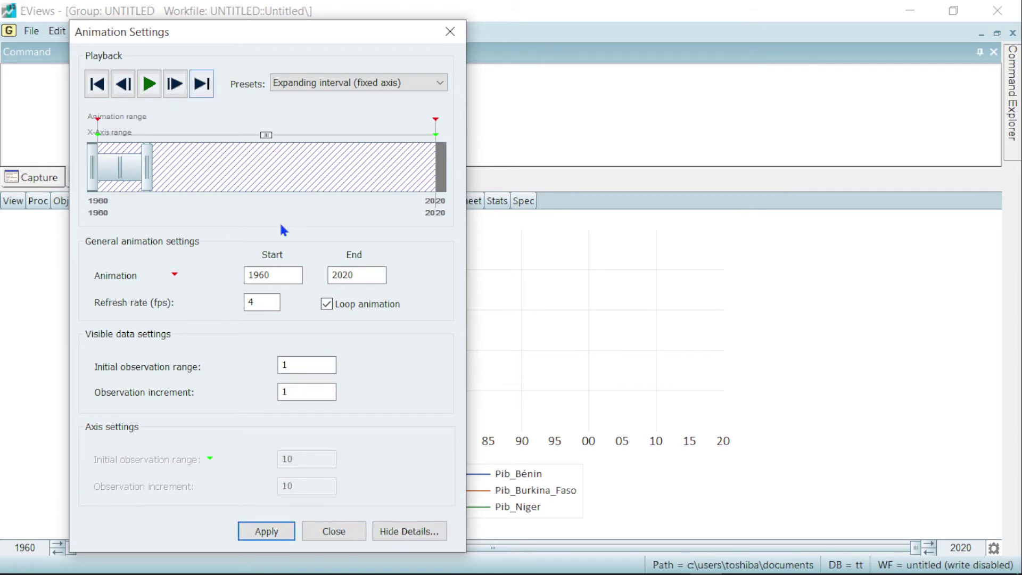
{"action": "left_click", "coordinate": [404, 531]}
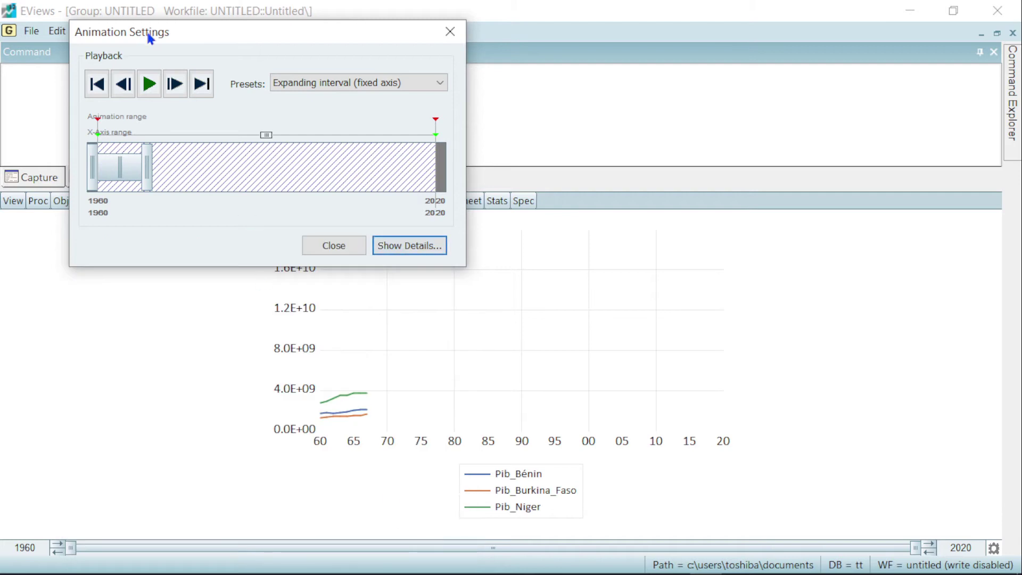
Play the line graph's animation, pause it partway and close the animation settings
{"action": "left_click", "coordinate": [148, 94]}
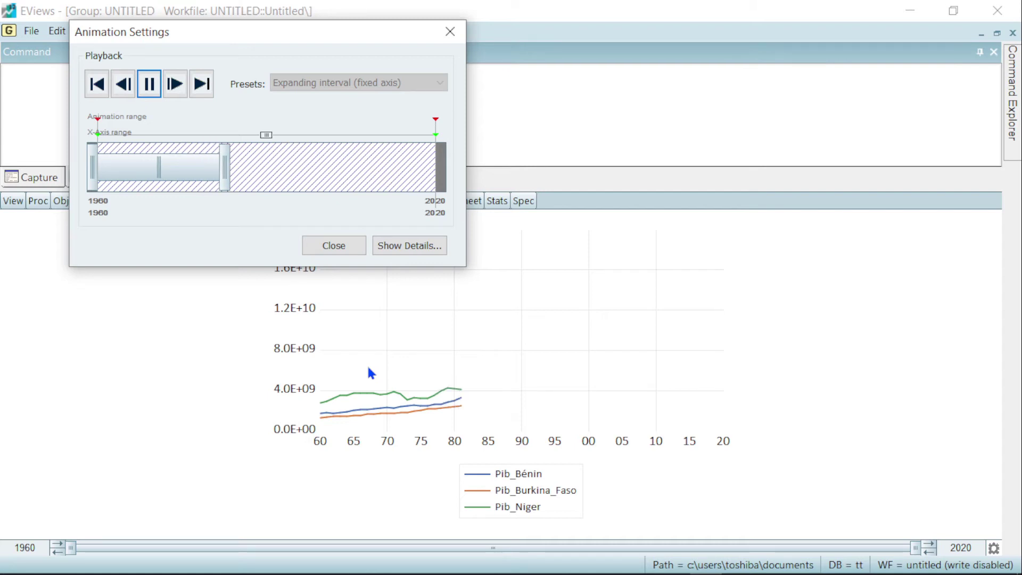
{"action": "left_click", "coordinate": [266, 140]}
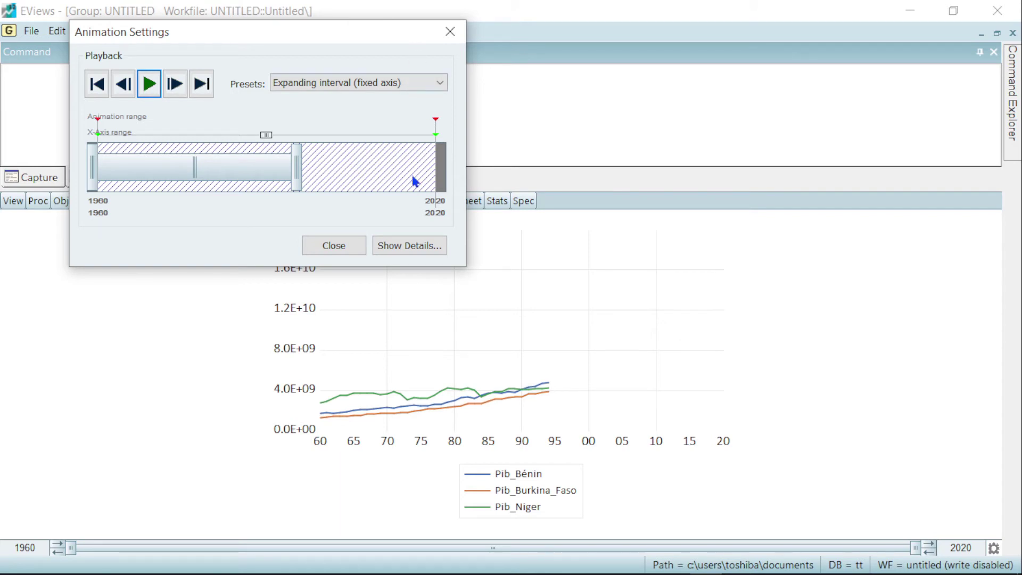
{"action": "left_click", "coordinate": [449, 34]}
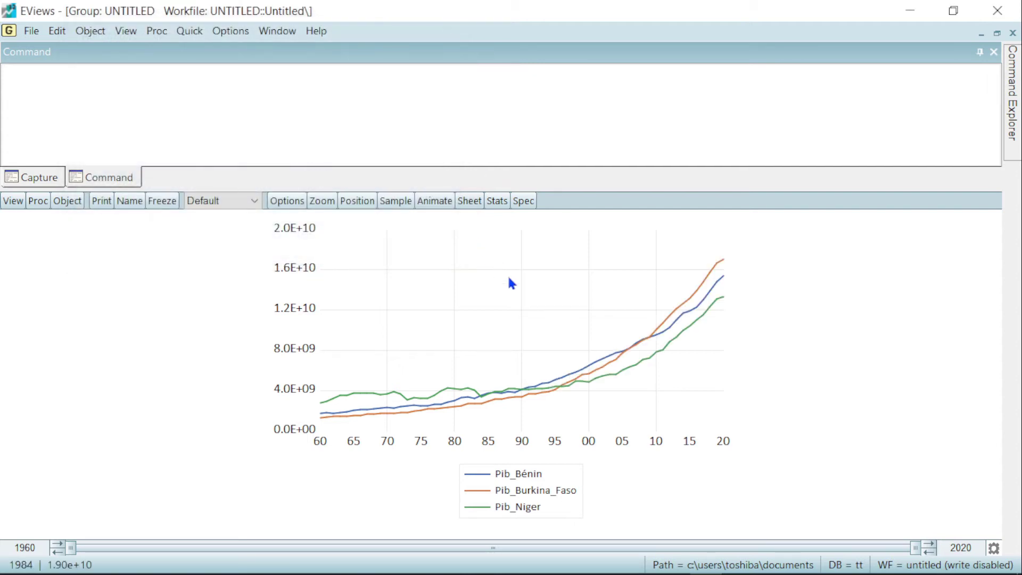
Start saving the line graph to disk, naming the file Graph3 in the Documents folder
{"action": "left_click", "coordinate": [521, 270]}
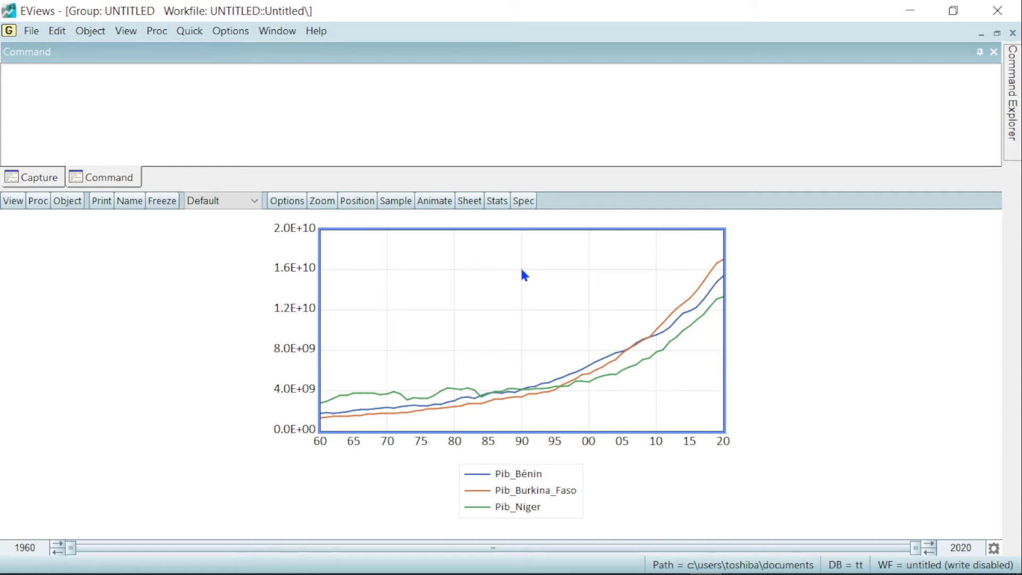
{"action": "right_click", "coordinate": [522, 274]}
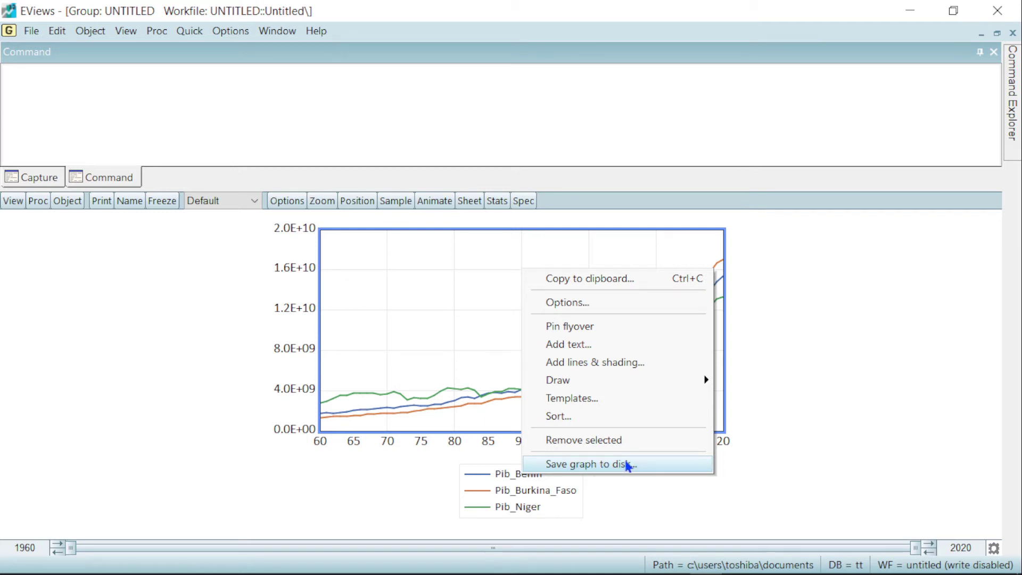
{"action": "left_click", "coordinate": [601, 464]}
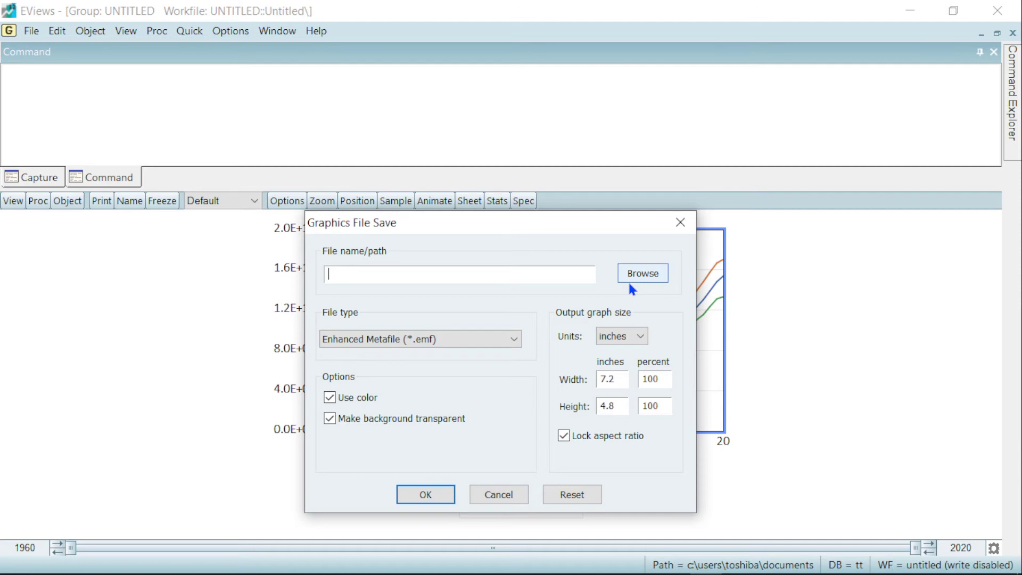
{"action": "left_click", "coordinate": [644, 274]}
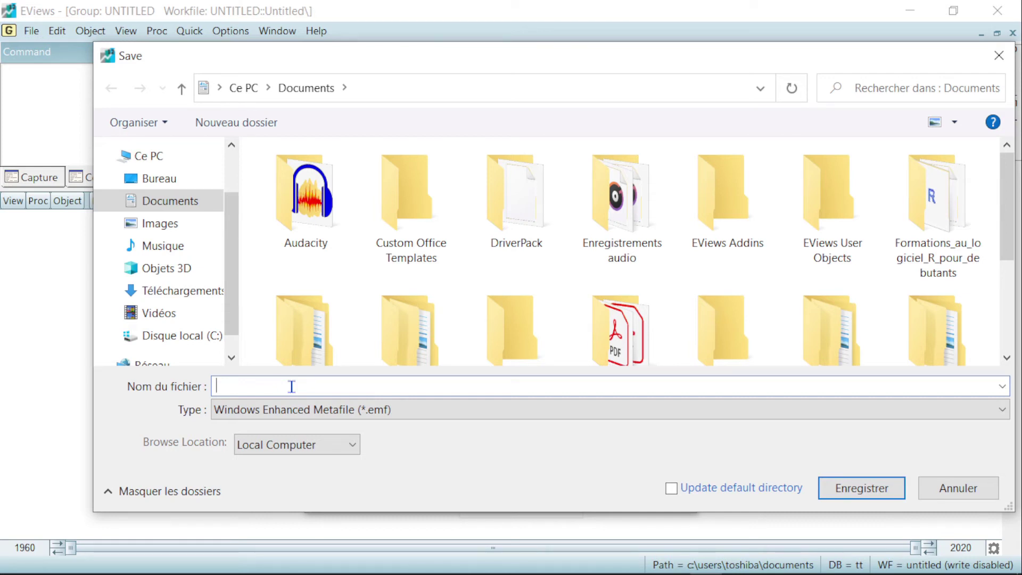
{"action": "type", "text": "Graph"}
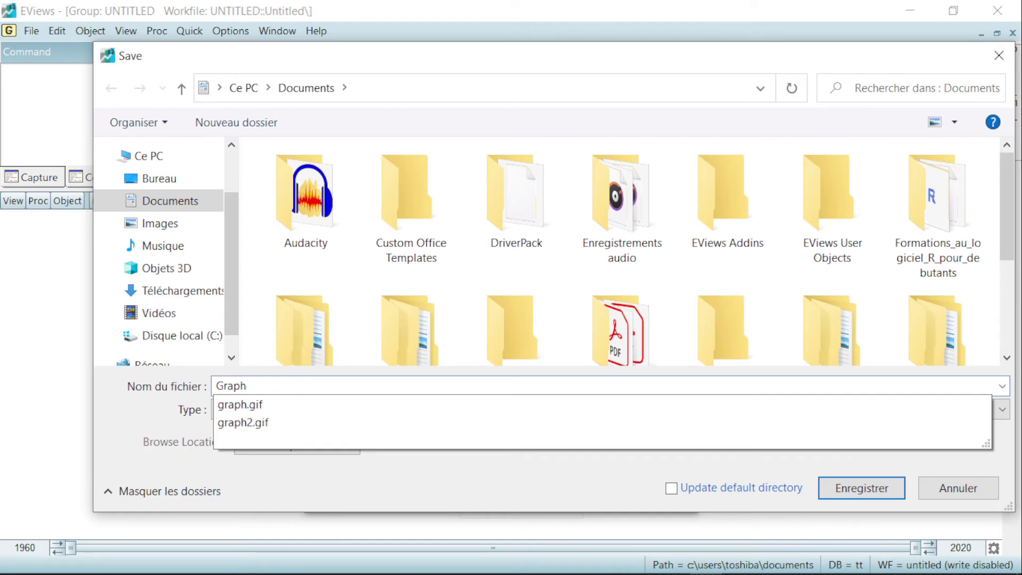
{"action": "type", "text": "3"}
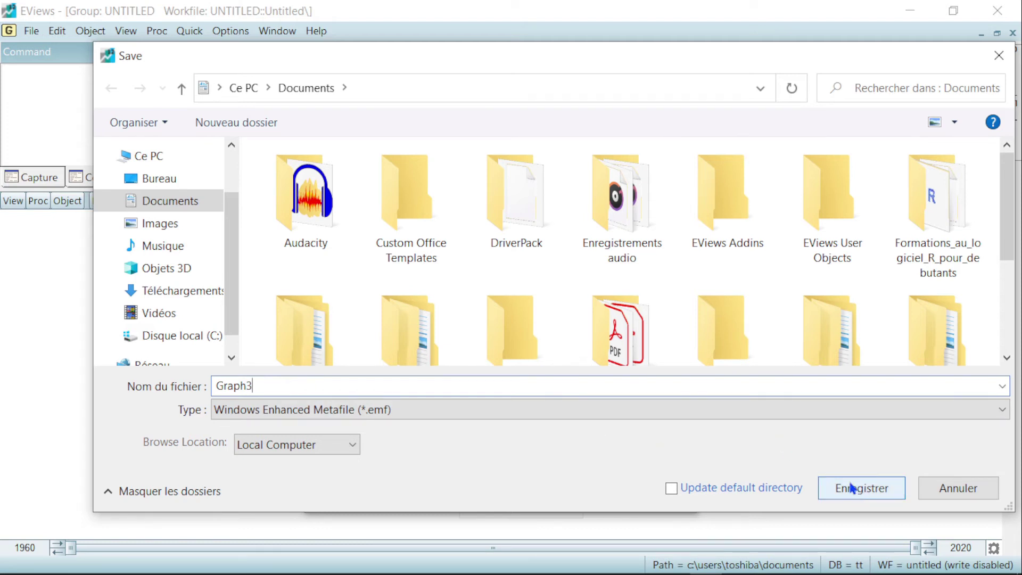
{"action": "left_click", "coordinate": [859, 499]}
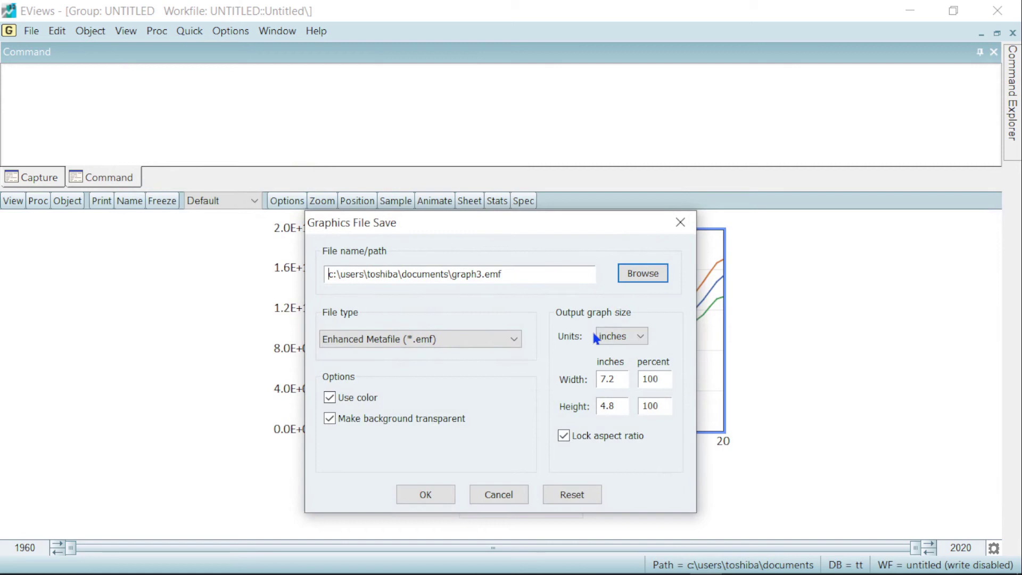
Set the file type to Graphics Interchange Format (*.gif) with the Animated GIF option enabled and save the graph
{"action": "left_click", "coordinate": [460, 341]}
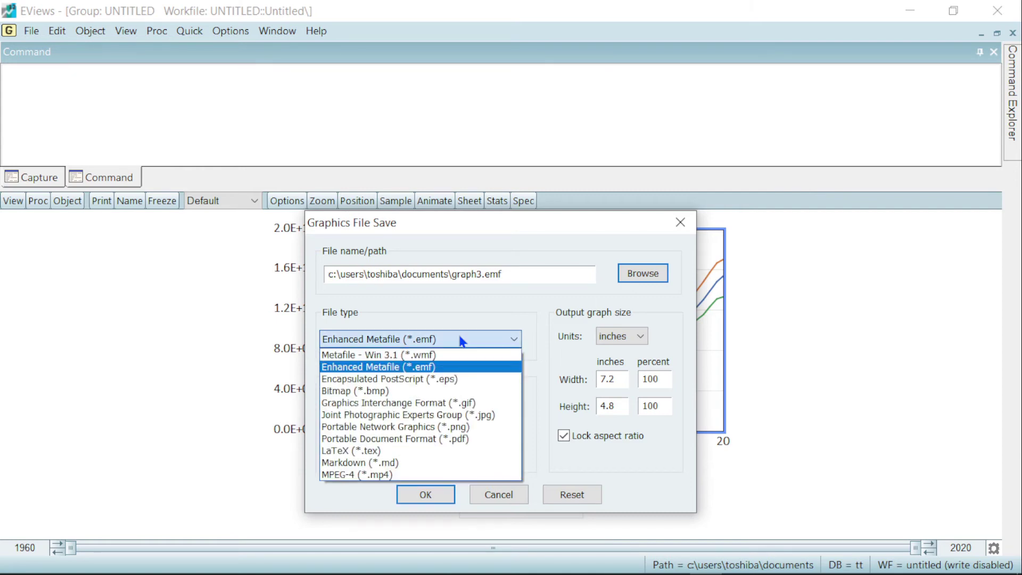
{"action": "left_click", "coordinate": [458, 335]}
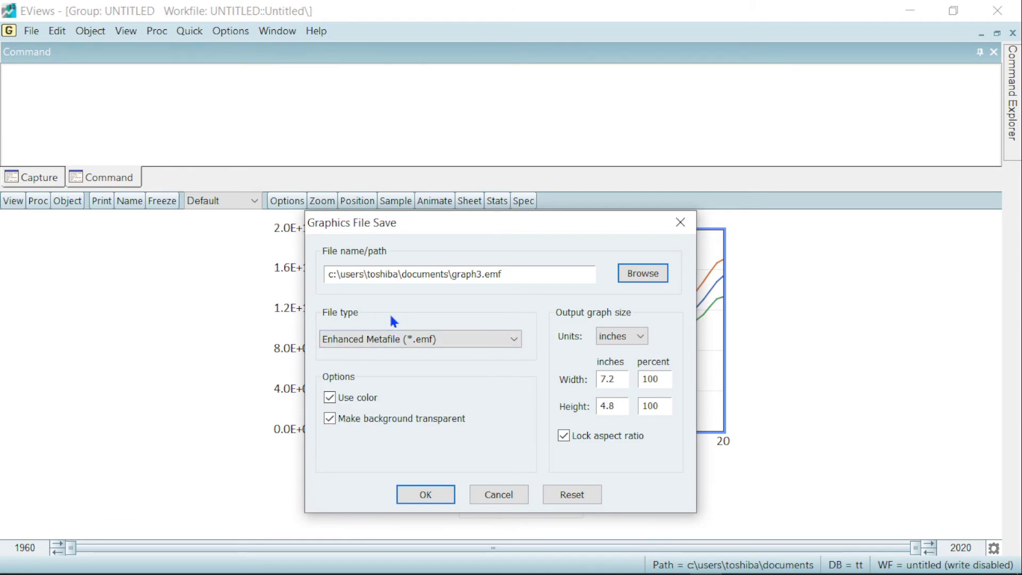
{"action": "left_click", "coordinate": [467, 341]}
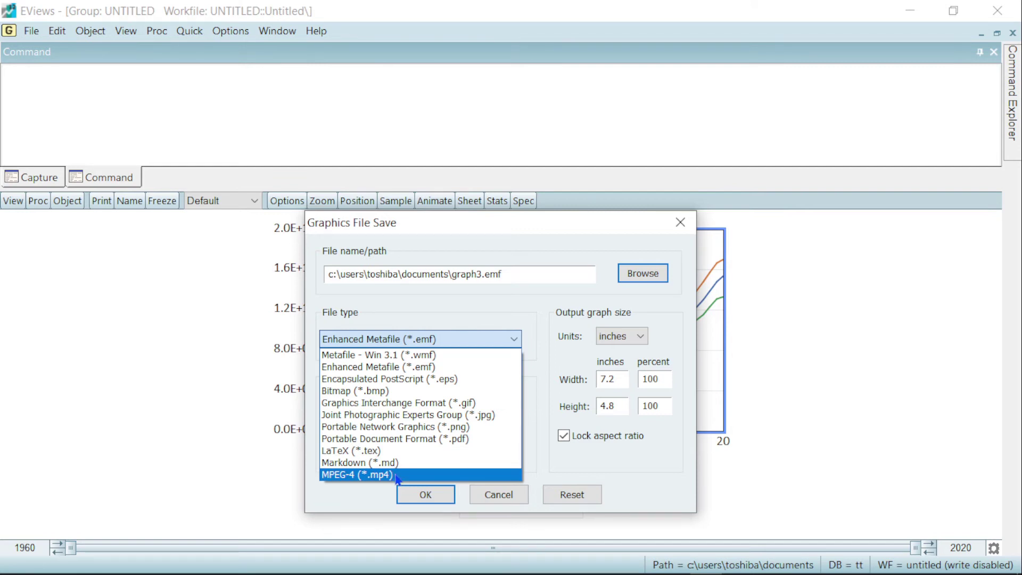
{"action": "left_click", "coordinate": [469, 408]}
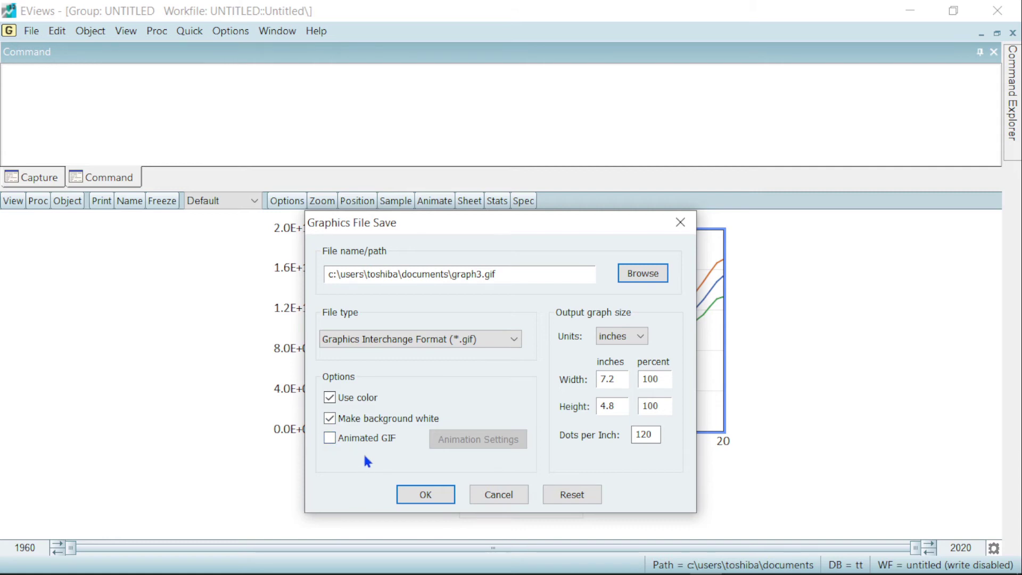
{"action": "left_click", "coordinate": [329, 438]}
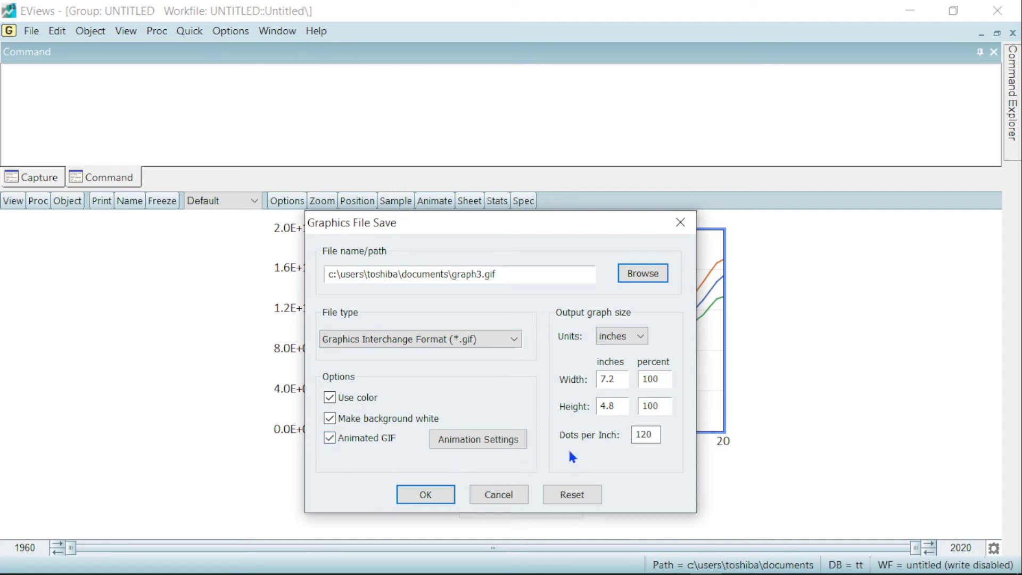
{"action": "left_click", "coordinate": [426, 495]}
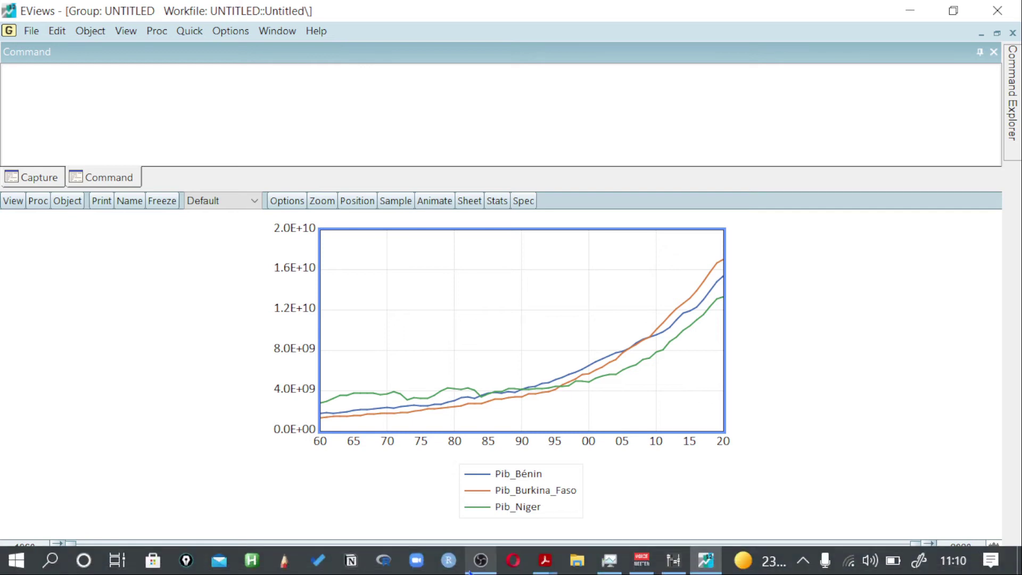
Switch to File Explorer, view graph3.gif from the Documents folder in the Photos app and close the viewer
{"action": "mouse_move", "coordinate": [548, 560]}
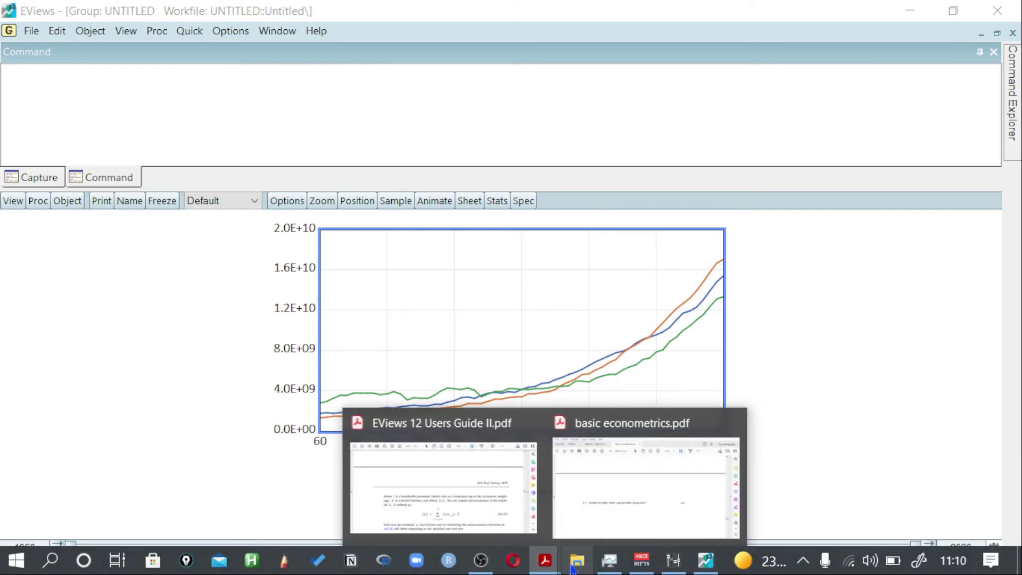
{"action": "key", "text": "super+e"}
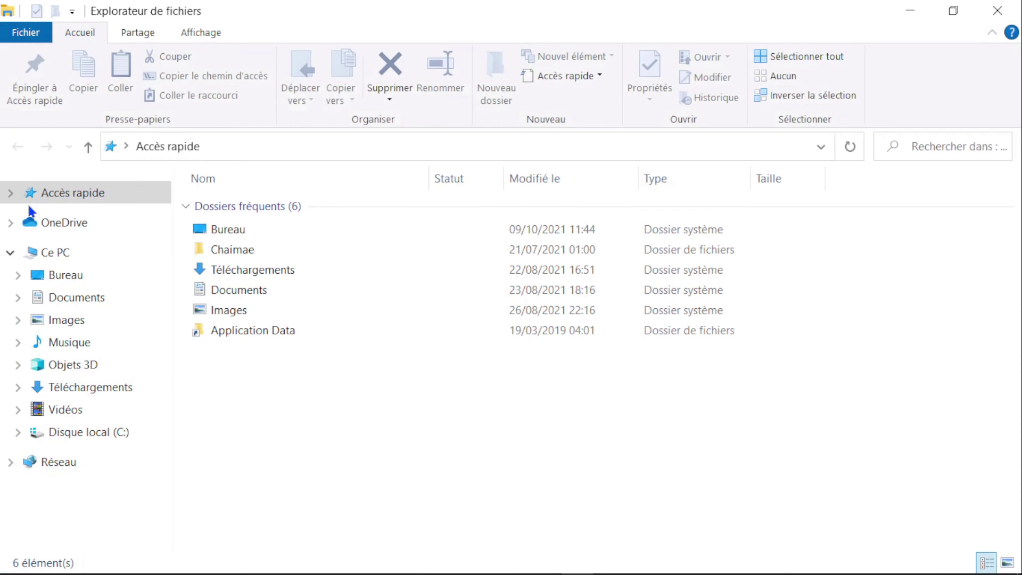
{"action": "left_click", "coordinate": [56, 299]}
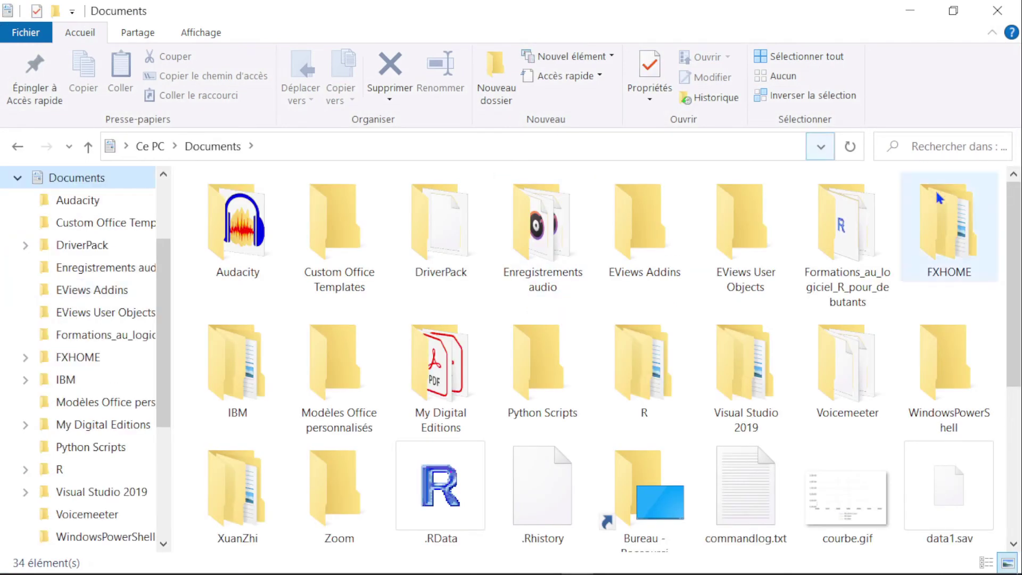
{"action": "scroll", "coordinate": [1016, 338], "scroll_direction": "down", "scroll_amount": 3}
{"action": "scroll", "coordinate": [1017, 338], "scroll_direction": "down", "scroll_amount": 1}
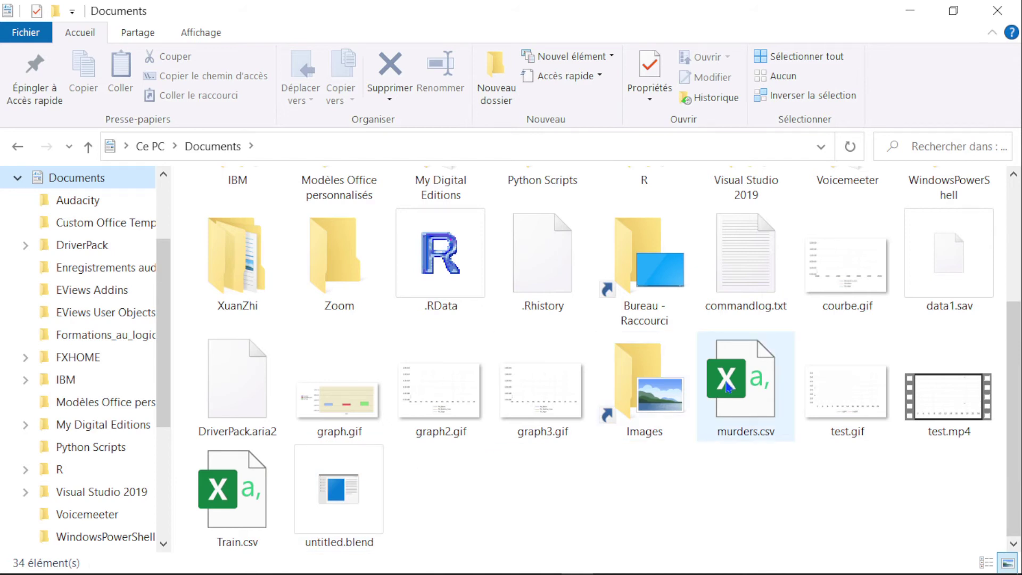
{"action": "double_click", "coordinate": [532, 395]}
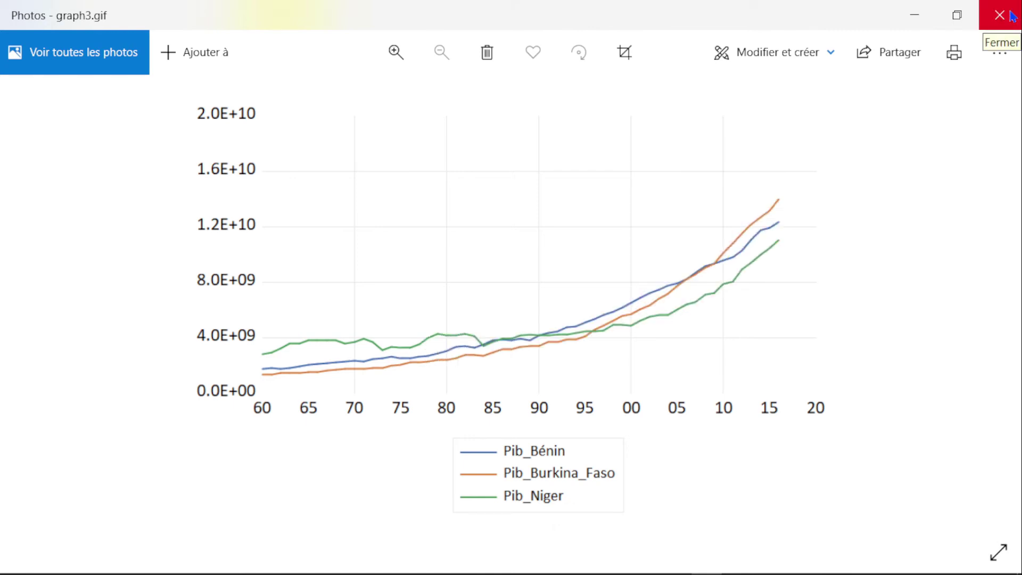
{"action": "left_click", "coordinate": [1012, 15]}
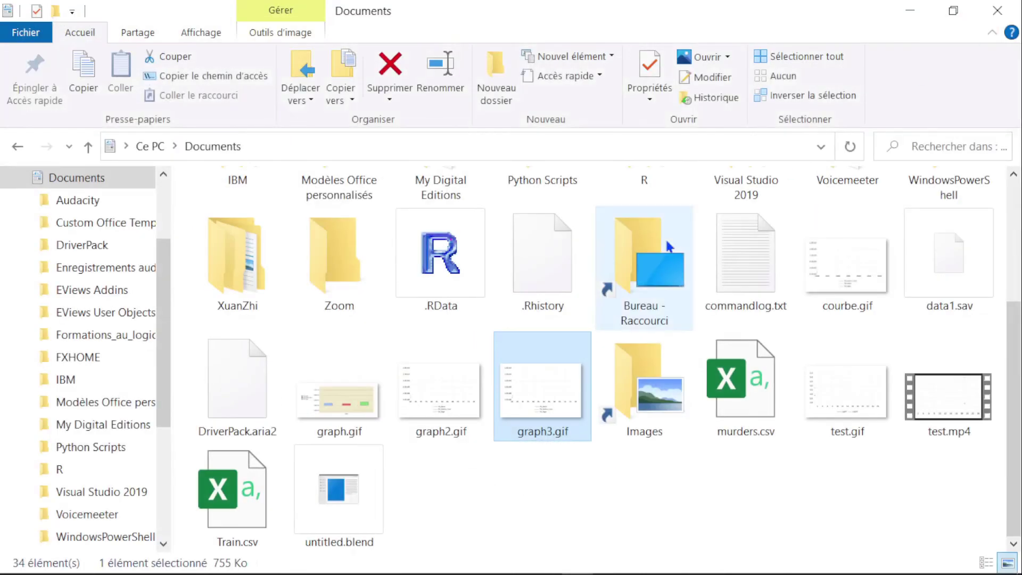
Switch back to EViews and change the graph's specific type to Bar, applying the change
{"action": "mouse_move", "coordinate": [612, 568]}
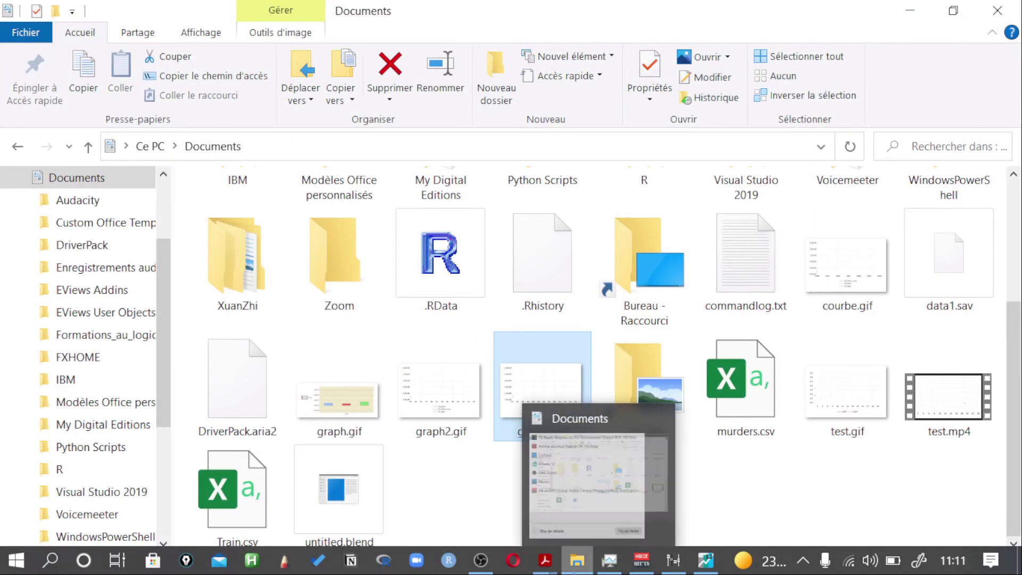
{"action": "left_click", "coordinate": [702, 559]}
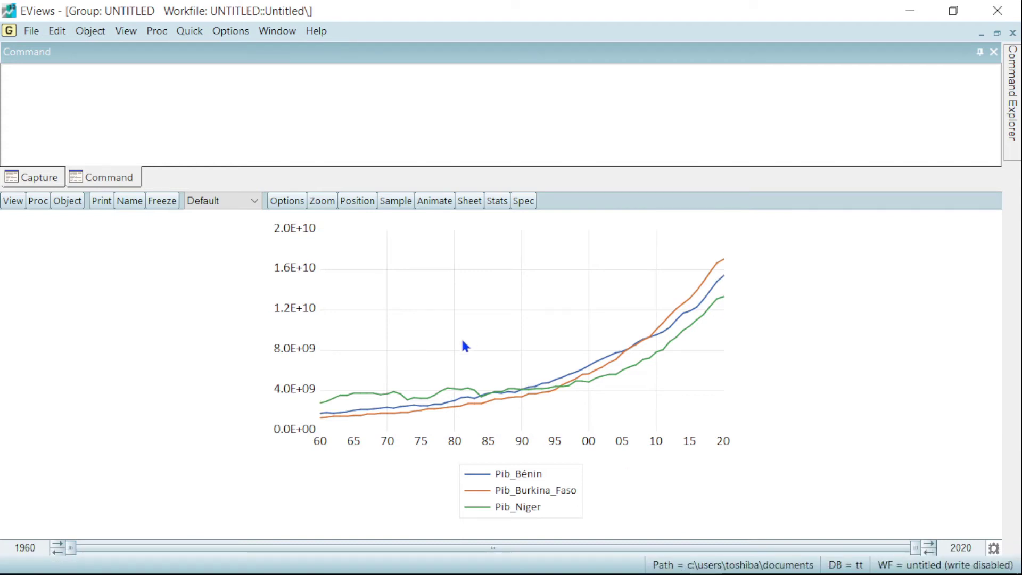
{"action": "double_click", "coordinate": [491, 307]}
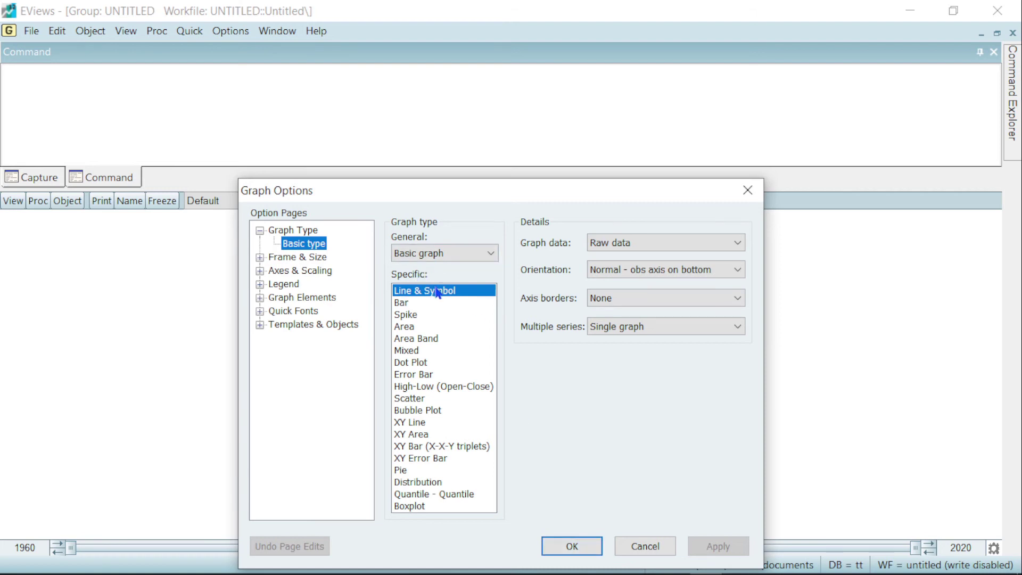
{"action": "left_click", "coordinate": [415, 300]}
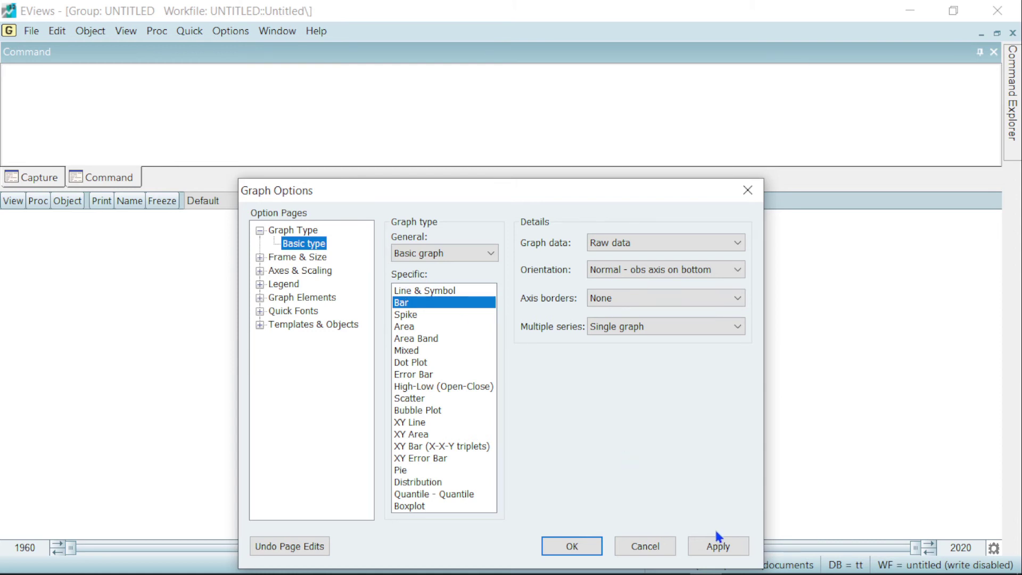
{"action": "left_click", "coordinate": [719, 546]}
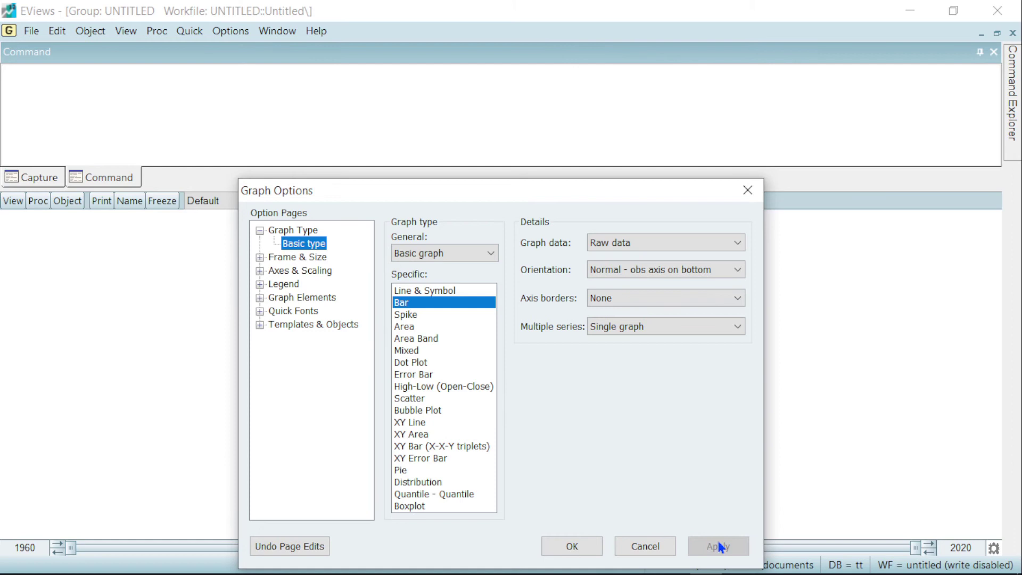
{"action": "left_click", "coordinate": [576, 546]}
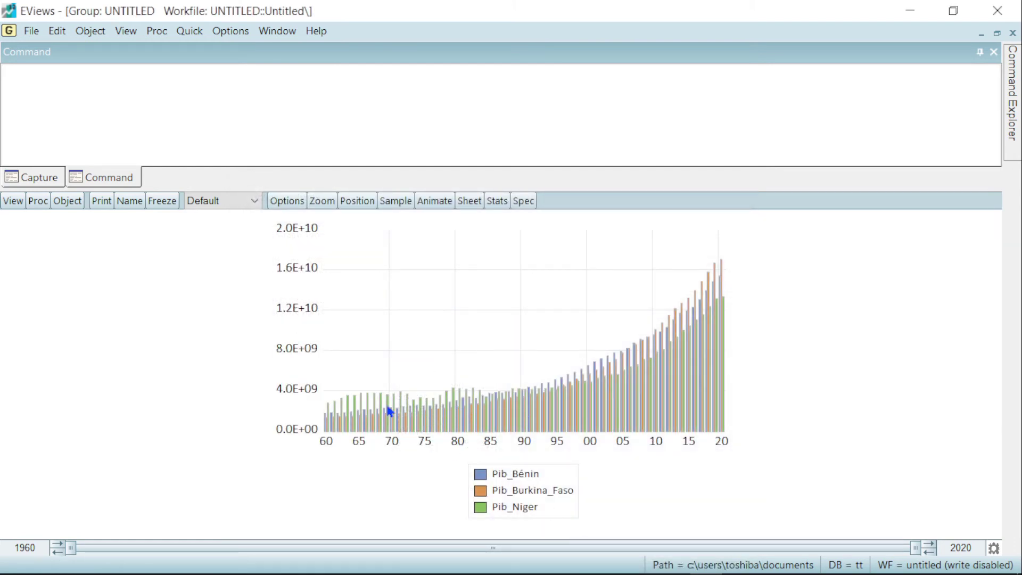
Open the bar graph's animation settings and play the animation with the Expanding interval (fixed axis) preset
{"action": "mouse_move", "coordinate": [390, 417]}
{"action": "left_click", "coordinate": [428, 201]}
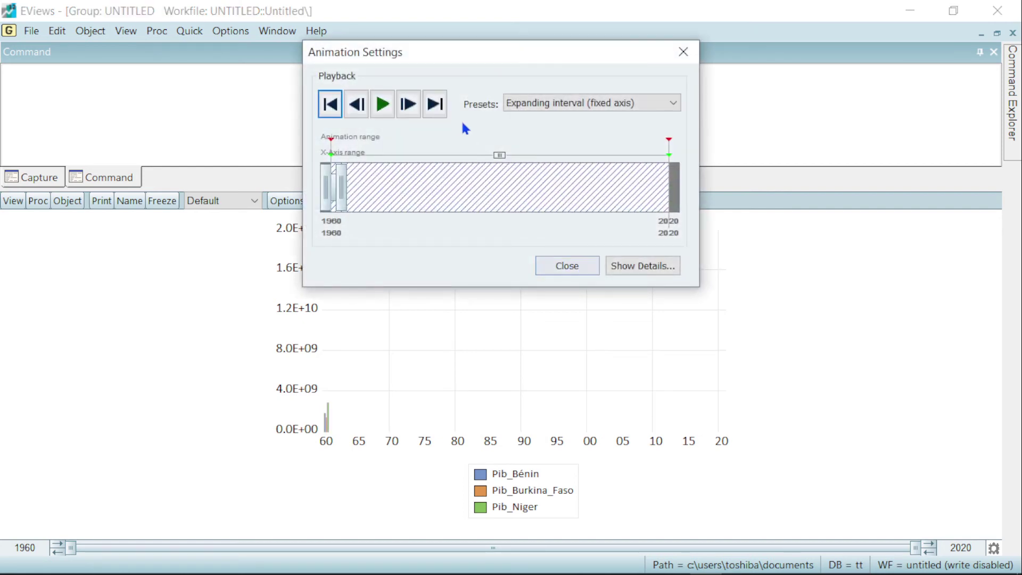
{"action": "left_click", "coordinate": [382, 105]}
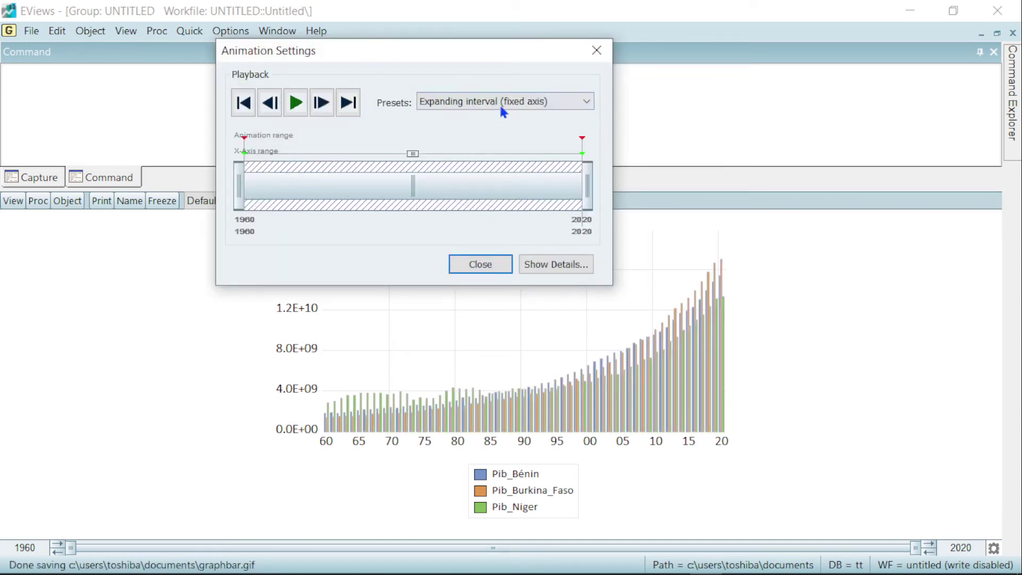
Change the bar graph's animation preset to Moving window (data and axis), play it and pause the playback
{"action": "left_click", "coordinate": [499, 101]}
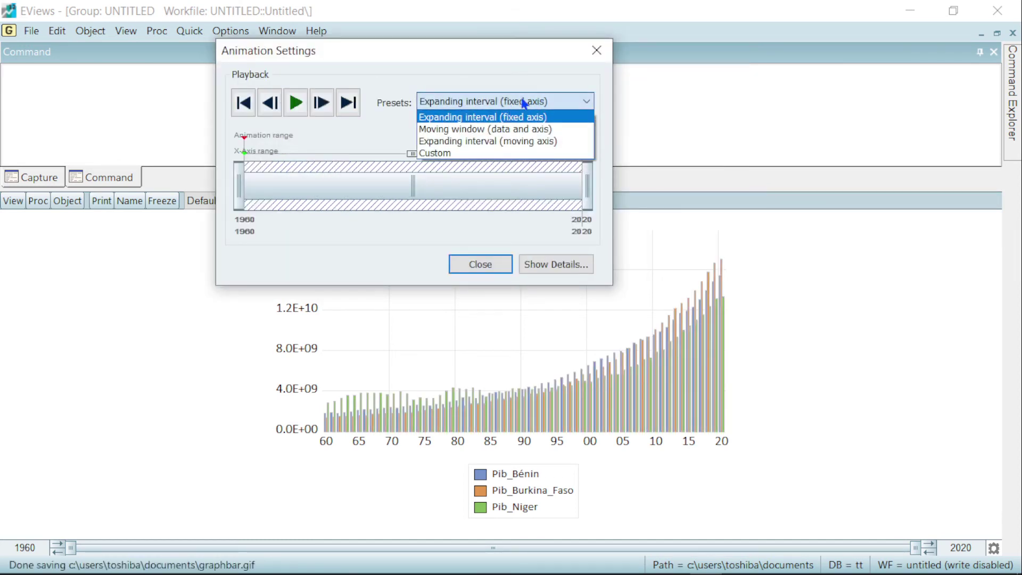
{"action": "left_click", "coordinate": [445, 130]}
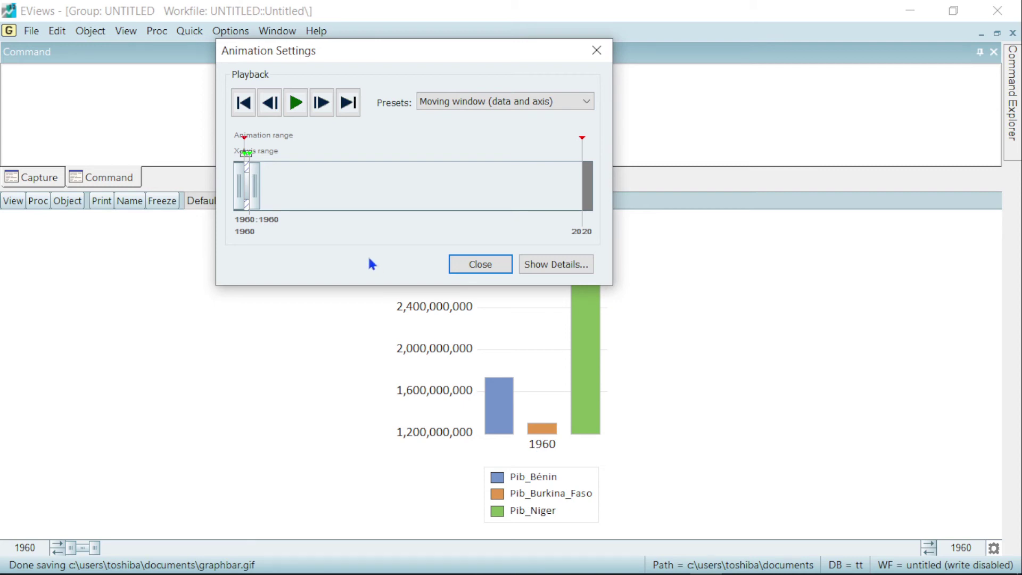
{"action": "left_click", "coordinate": [298, 108]}
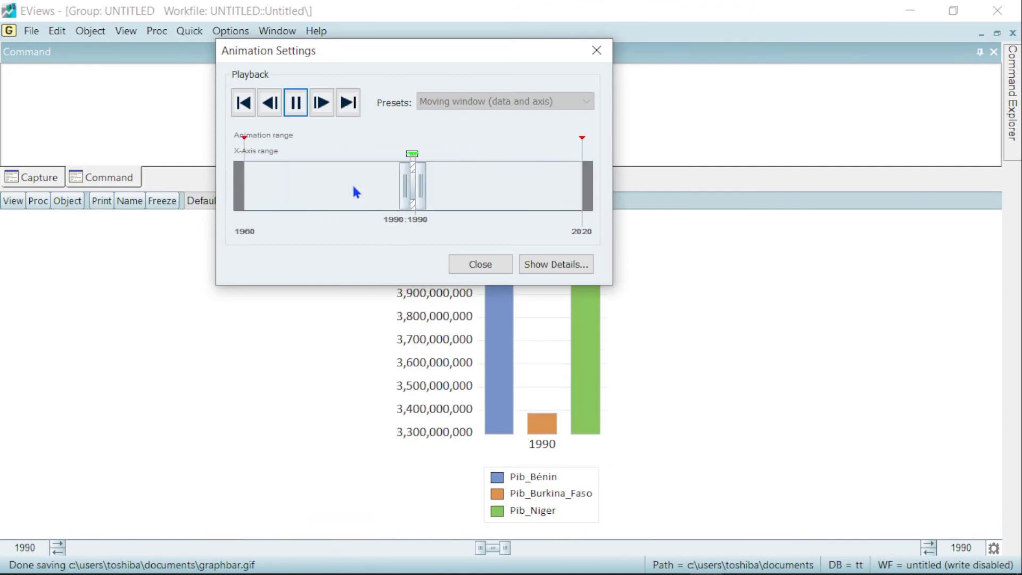
{"action": "left_click", "coordinate": [295, 103]}
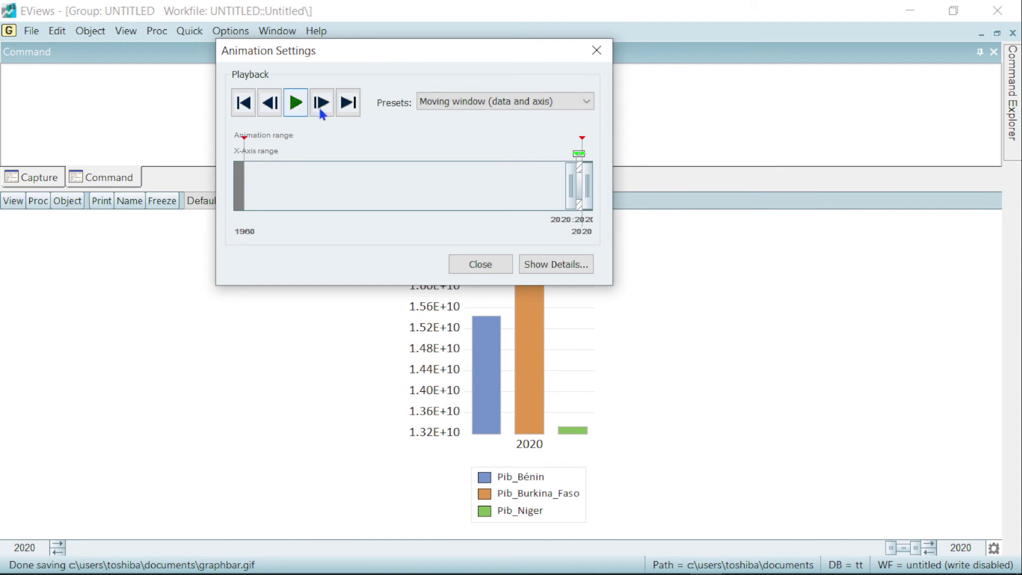
Set the axis observation increment to 1 in the animation details, apply it and hide the details
{"action": "left_click", "coordinate": [556, 265]}
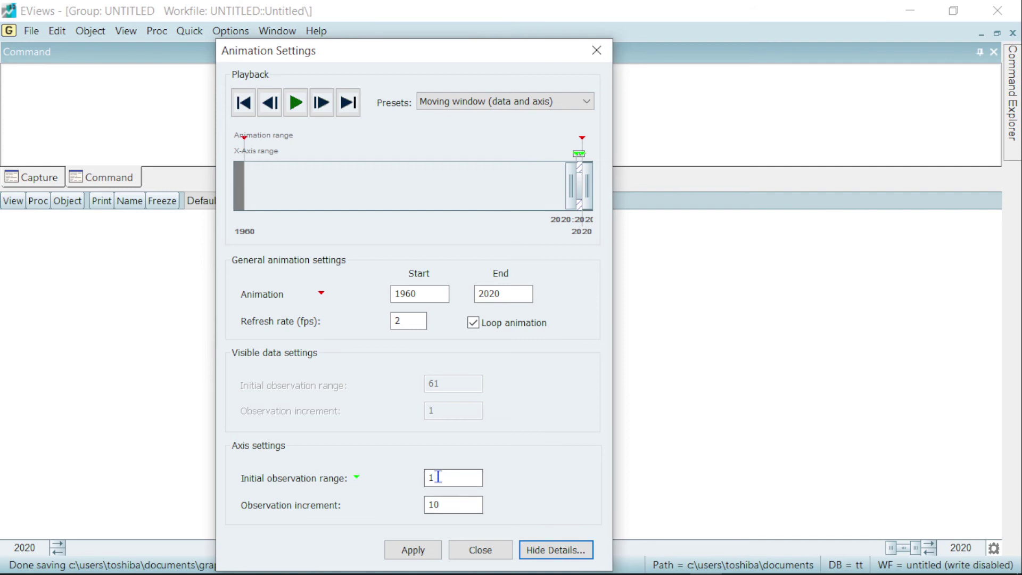
{"action": "left_click_drag", "start_coordinate": [438, 477], "coordinate": [425, 477]}
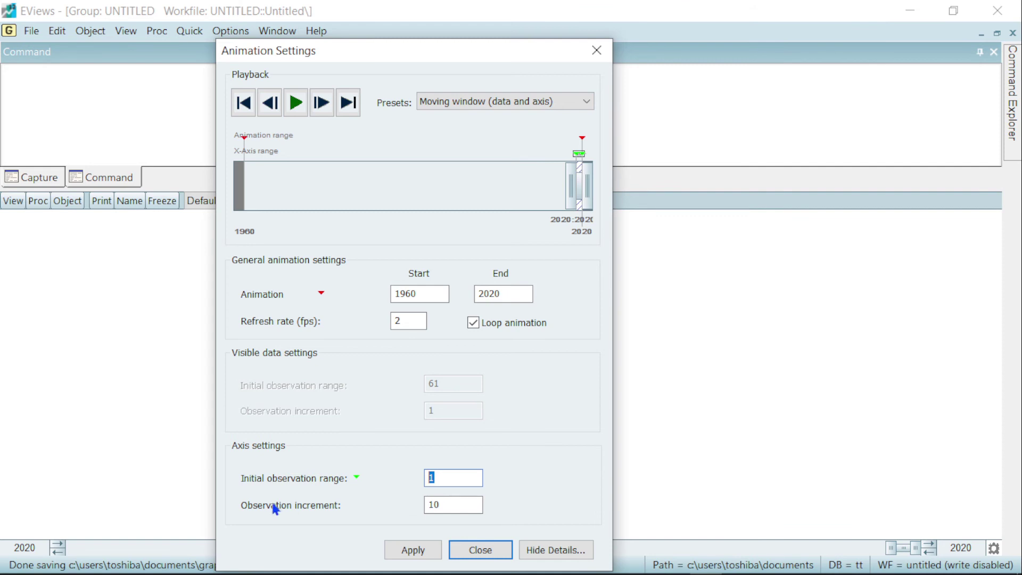
{"action": "left_click_drag", "start_coordinate": [444, 505], "coordinate": [401, 504]}
{"action": "type", "text": "1"}
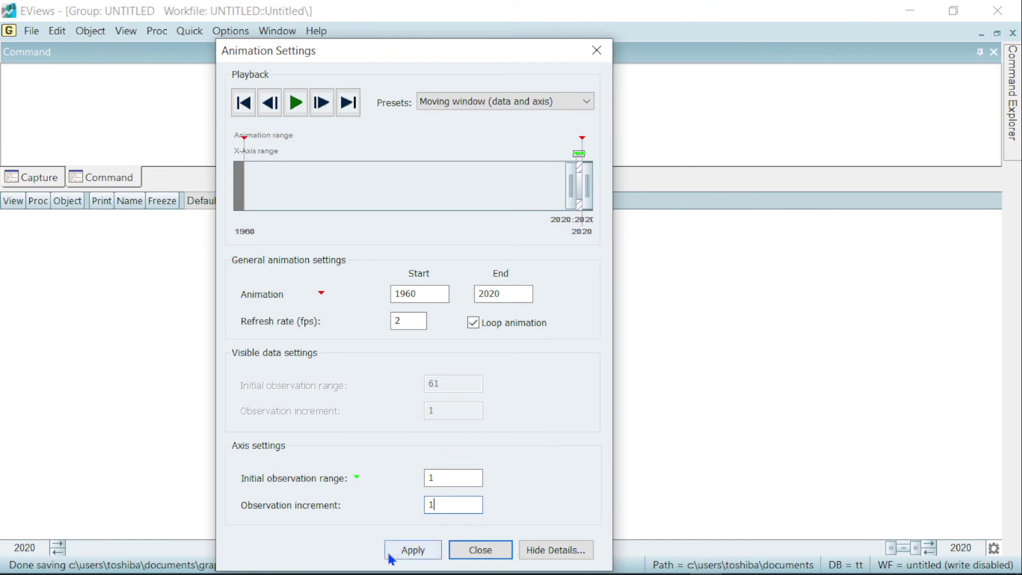
{"action": "left_click", "coordinate": [420, 551]}
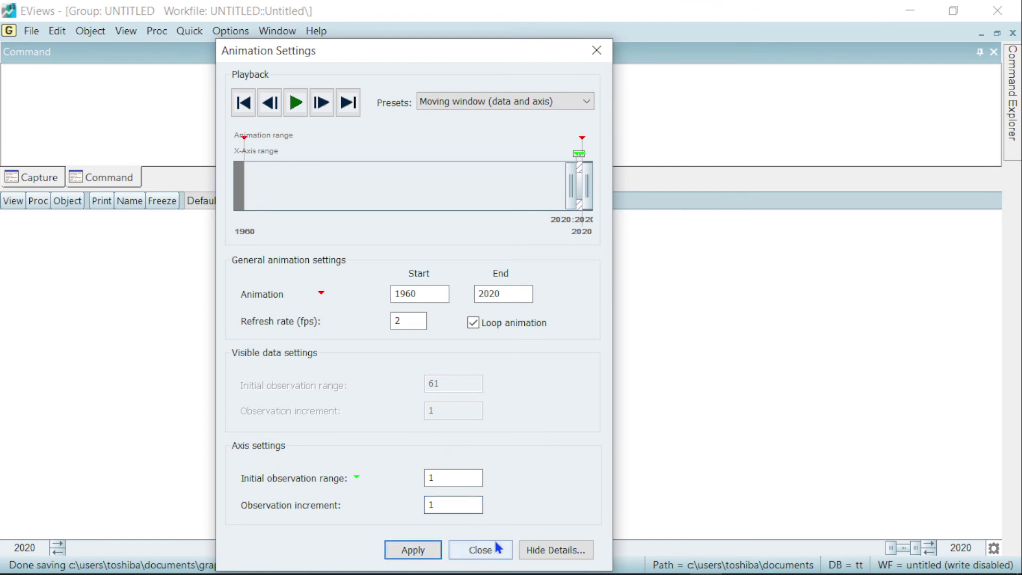
{"action": "left_click", "coordinate": [547, 550]}
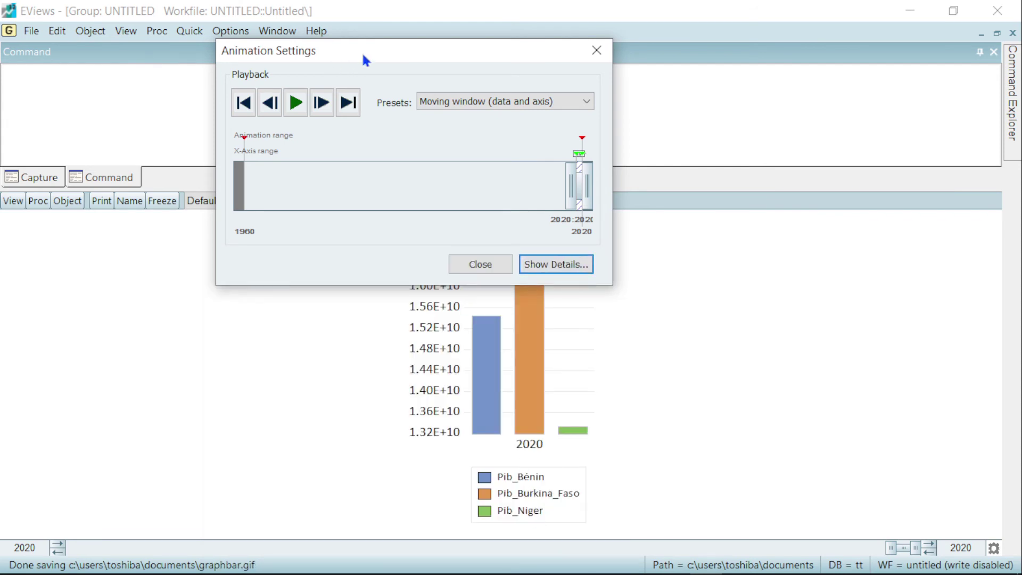
Move the animation settings dialog clear of the graph, play the year-by-year bar animation and pause it
{"action": "left_click_drag", "start_coordinate": [366, 61], "coordinate": [253, 48]}
{"action": "left_click", "coordinate": [182, 90]}
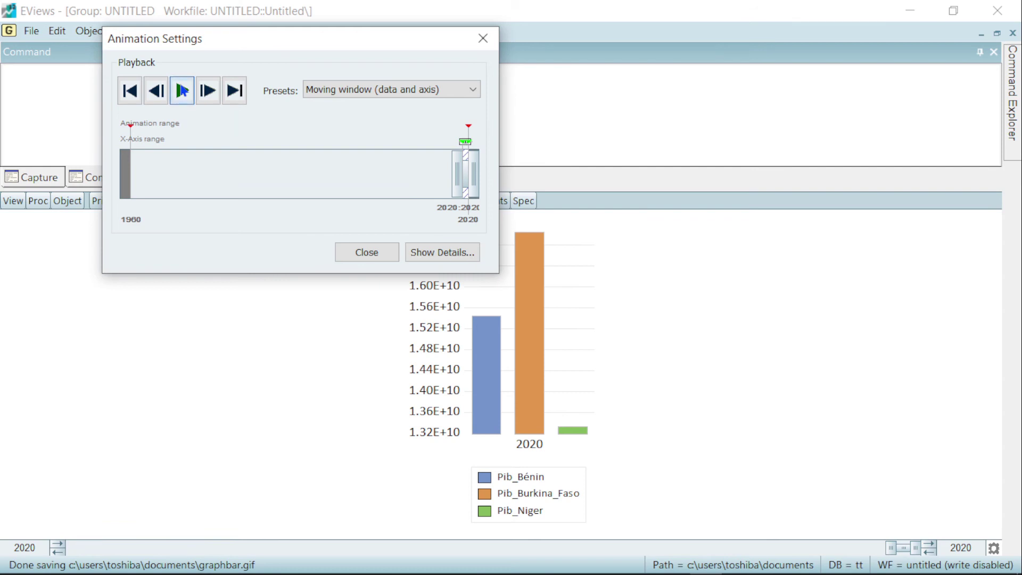
{"action": "left_click_drag", "start_coordinate": [248, 27], "coordinate": [210, 35]}
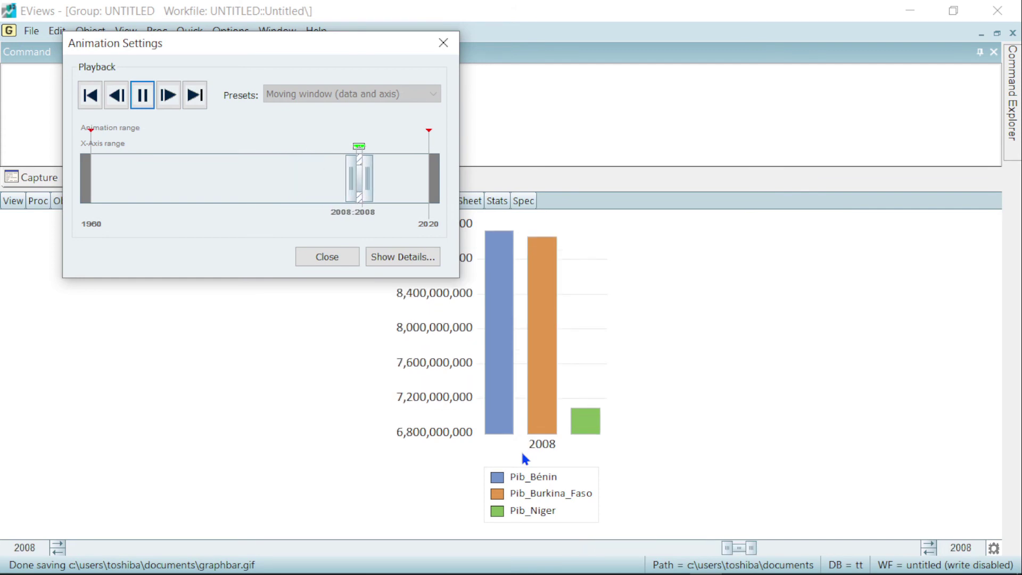
{"action": "left_click", "coordinate": [144, 95]}
Set the animation's refresh rate to 1 fps in the details, apply it and collapse the details
{"action": "left_click", "coordinate": [409, 258]}
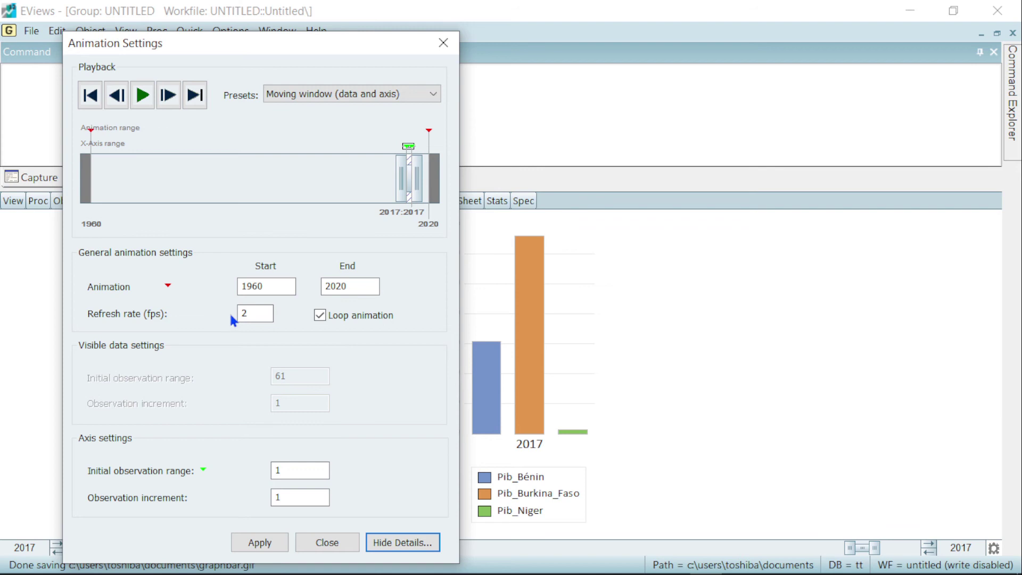
{"action": "left_click", "coordinate": [252, 313]}
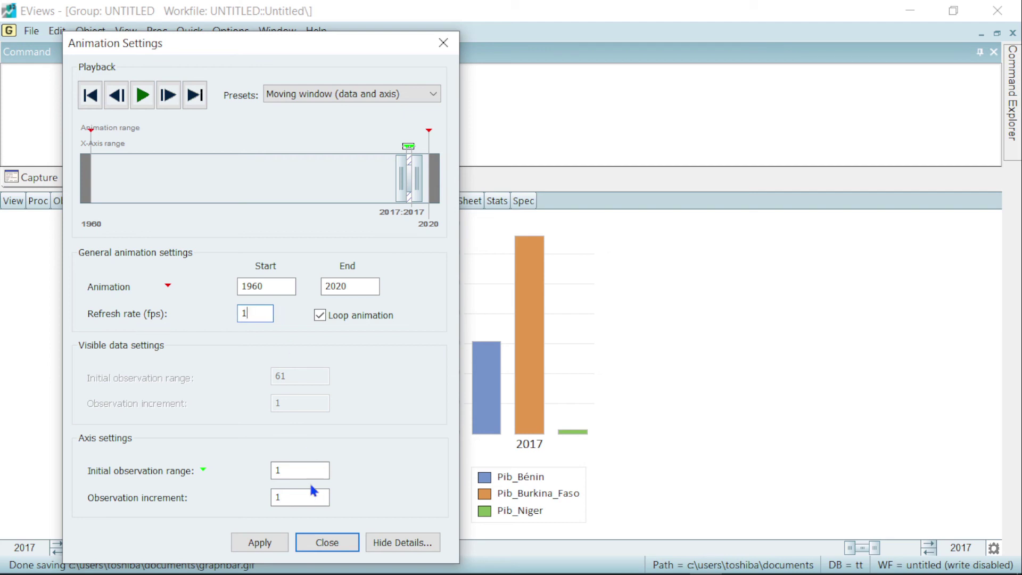
{"action": "left_click", "coordinate": [268, 542]}
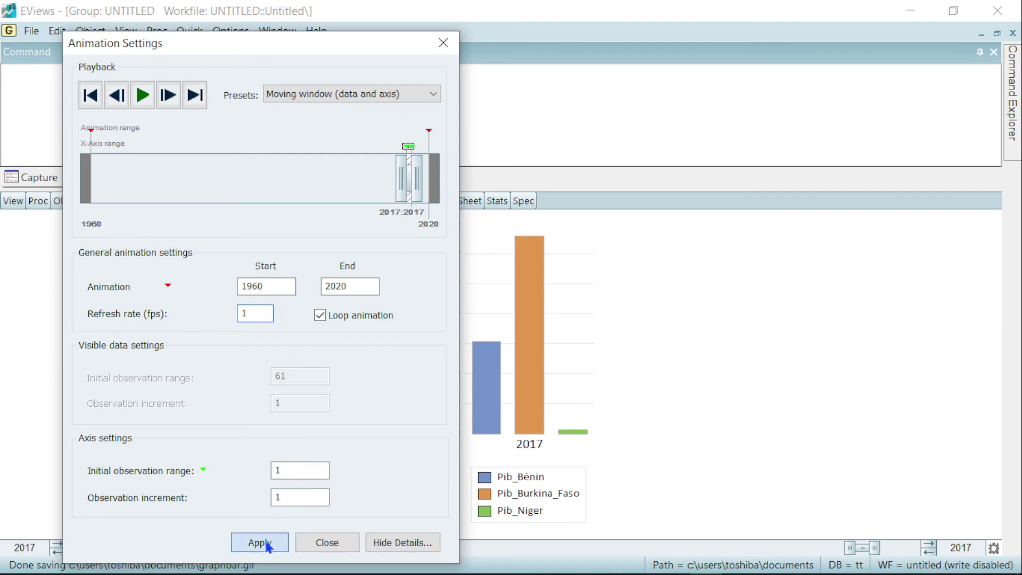
{"action": "left_click", "coordinate": [400, 543]}
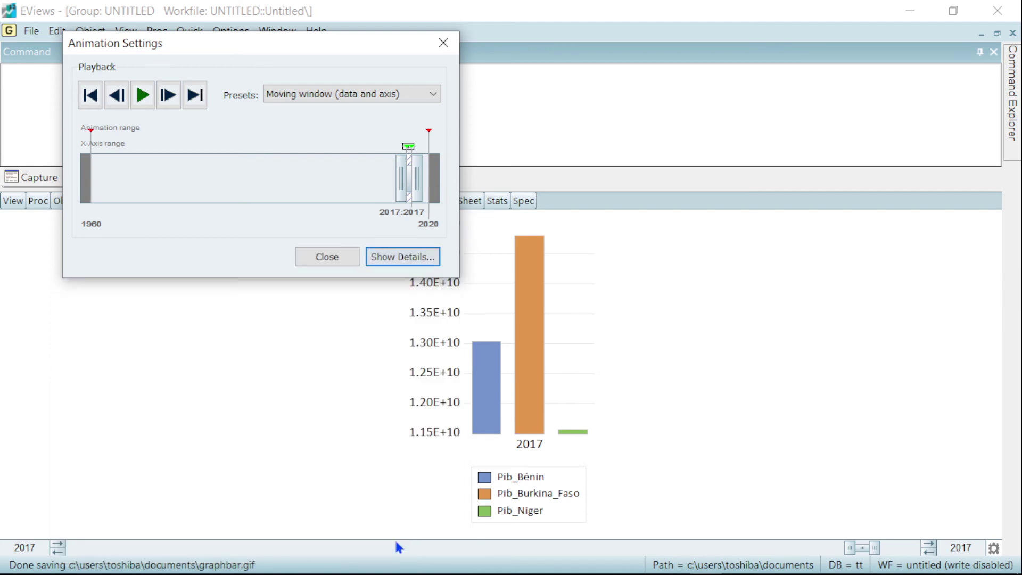
Play the bar animation at 1 fps, pause it and close the animation settings
{"action": "left_click", "coordinate": [142, 96]}
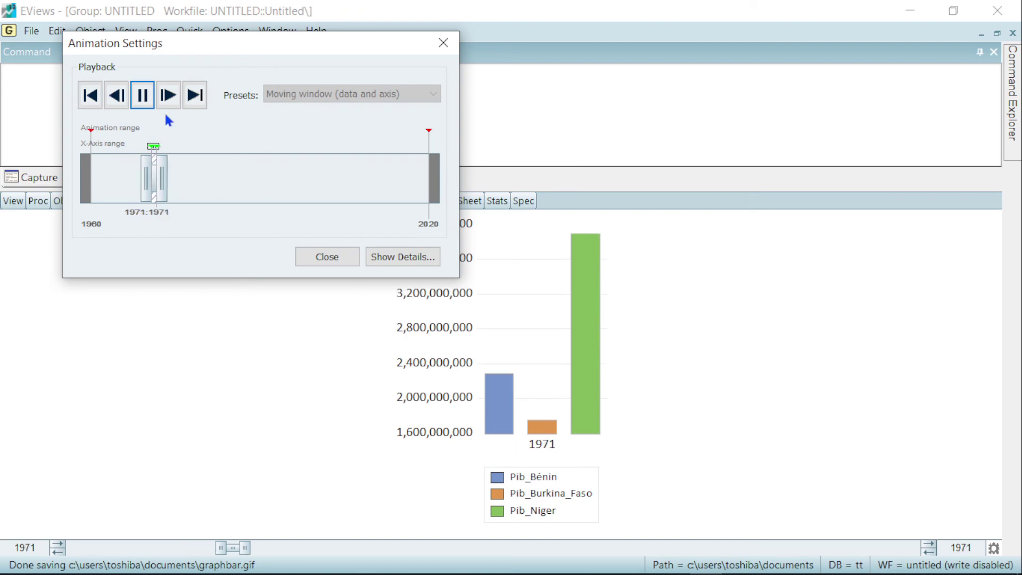
{"action": "left_click", "coordinate": [142, 95]}
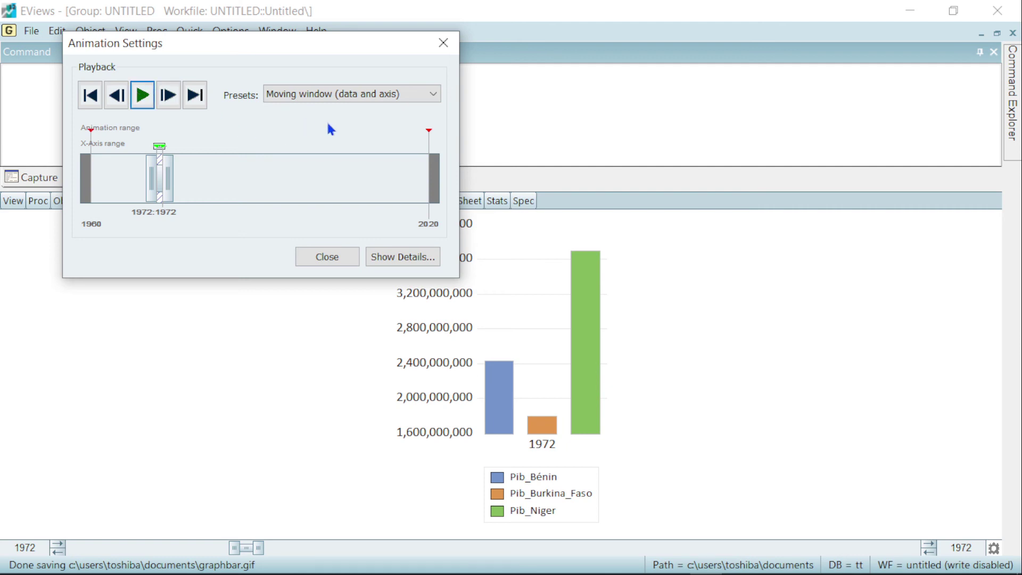
{"action": "left_click", "coordinate": [443, 45]}
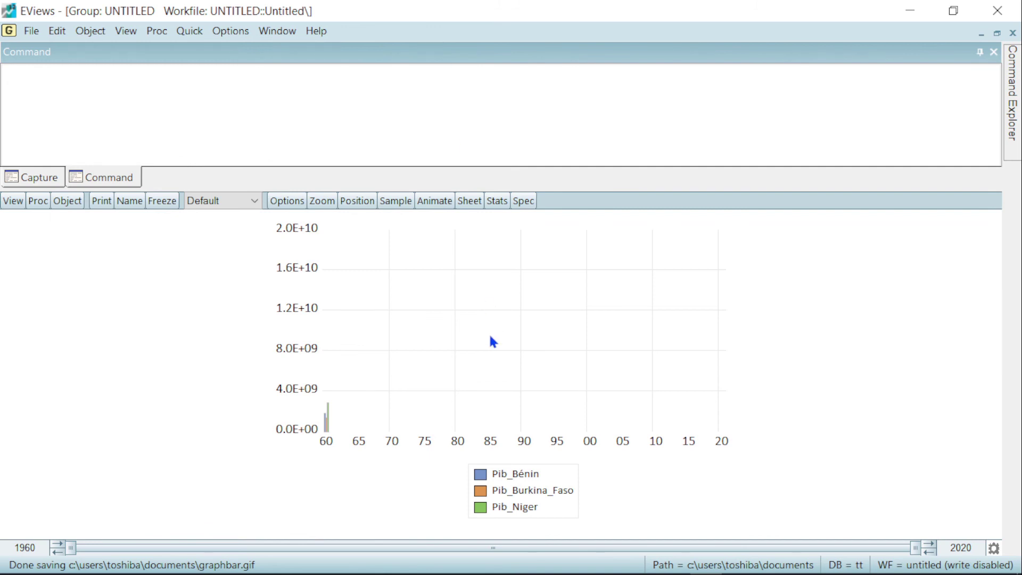
Start saving the bar graph to disk, naming the file graphbar in the Documents folder
{"action": "left_click", "coordinate": [503, 309]}
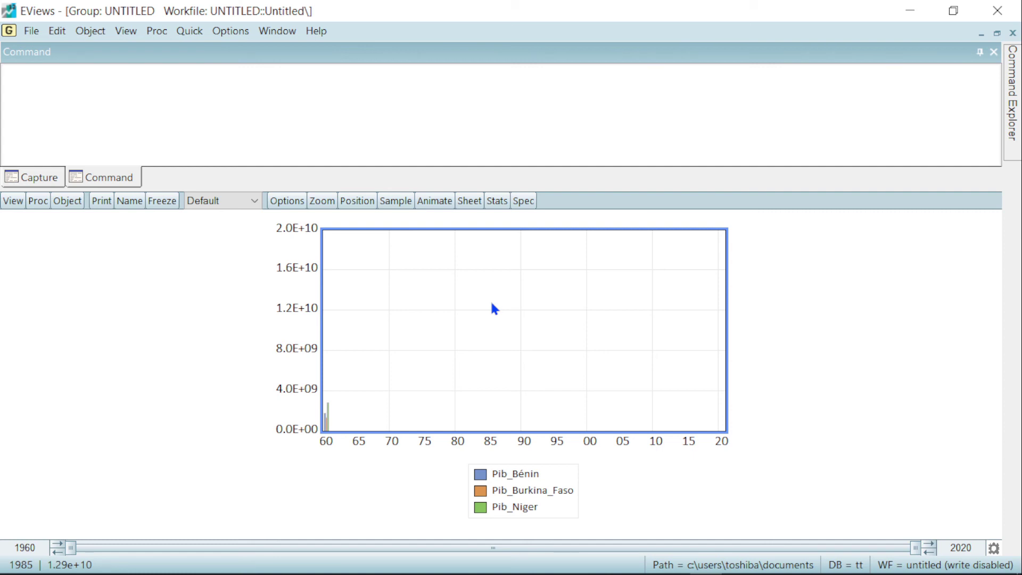
{"action": "right_click", "coordinate": [495, 309]}
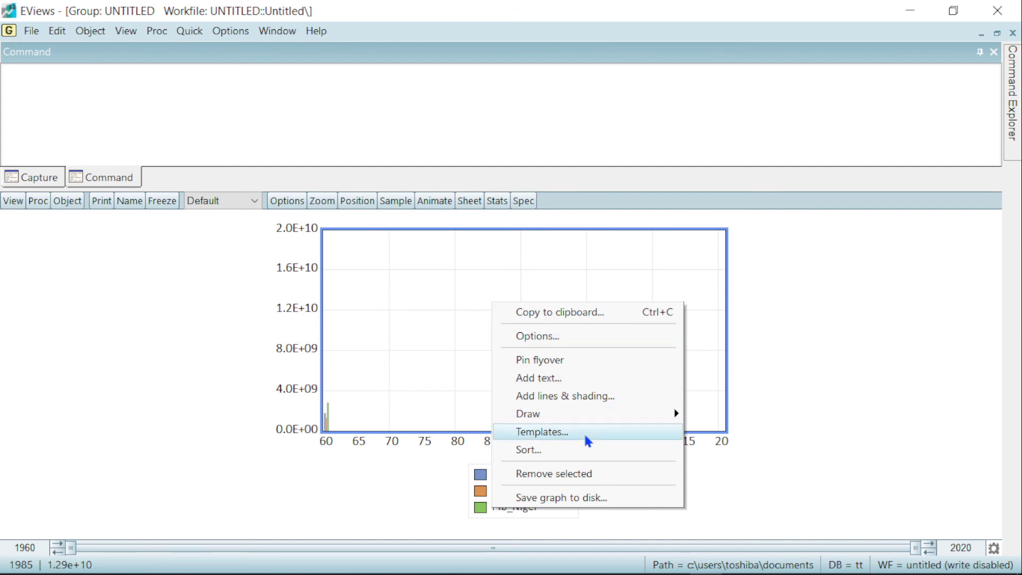
{"action": "left_click", "coordinate": [559, 498]}
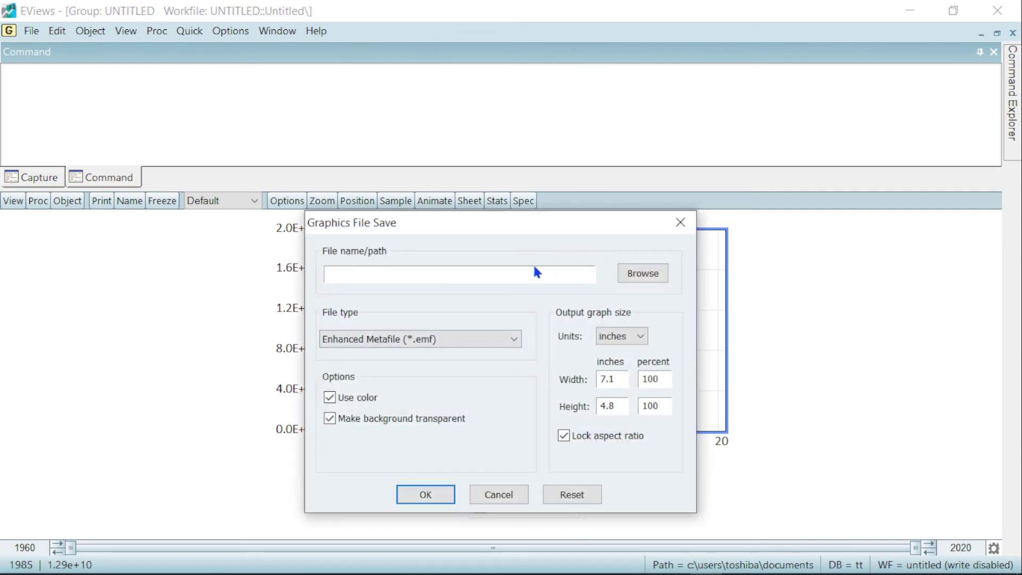
{"action": "left_click", "coordinate": [644, 278]}
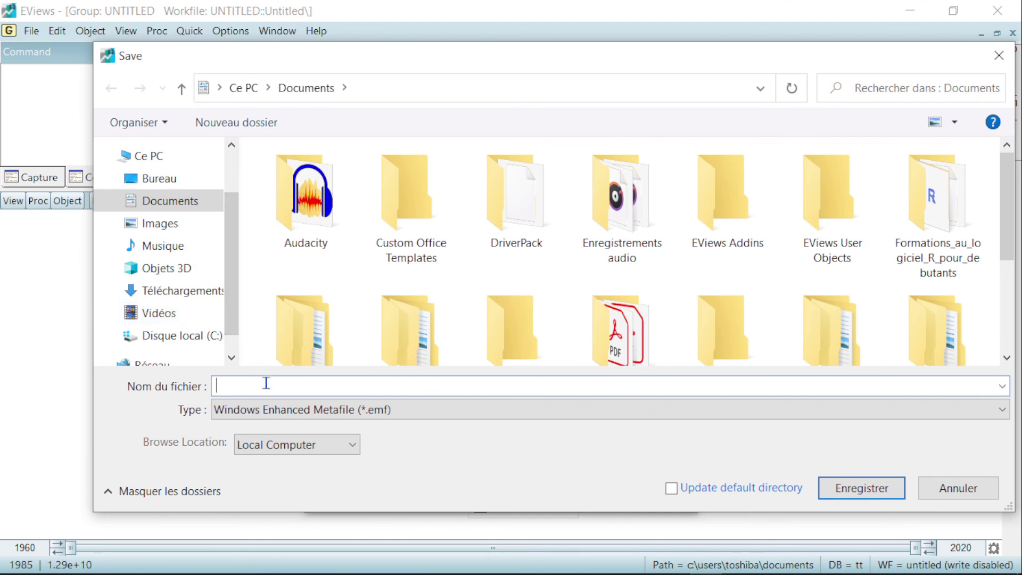
{"action": "type", "text": "graphbar"}
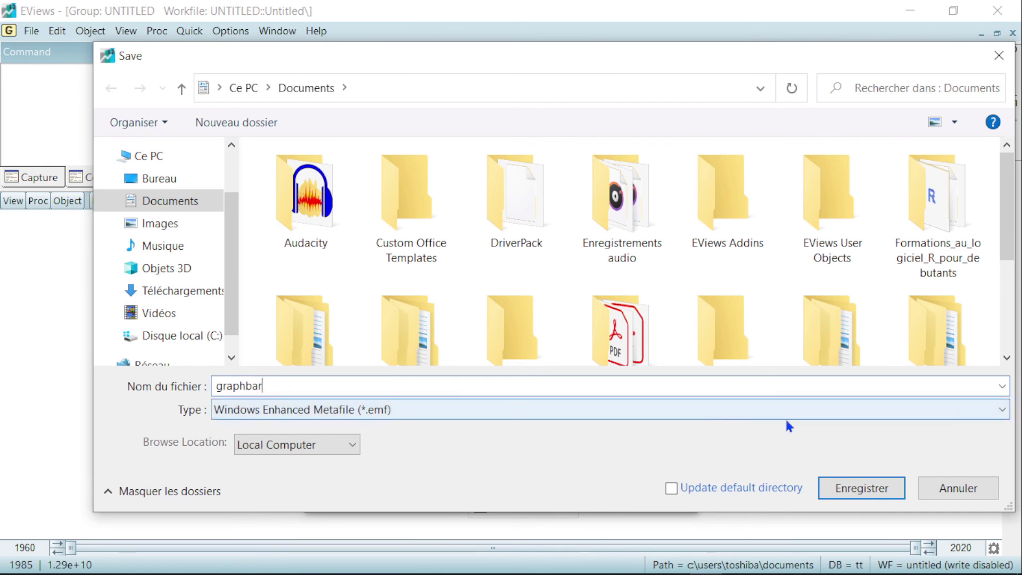
{"action": "left_click", "coordinate": [849, 496]}
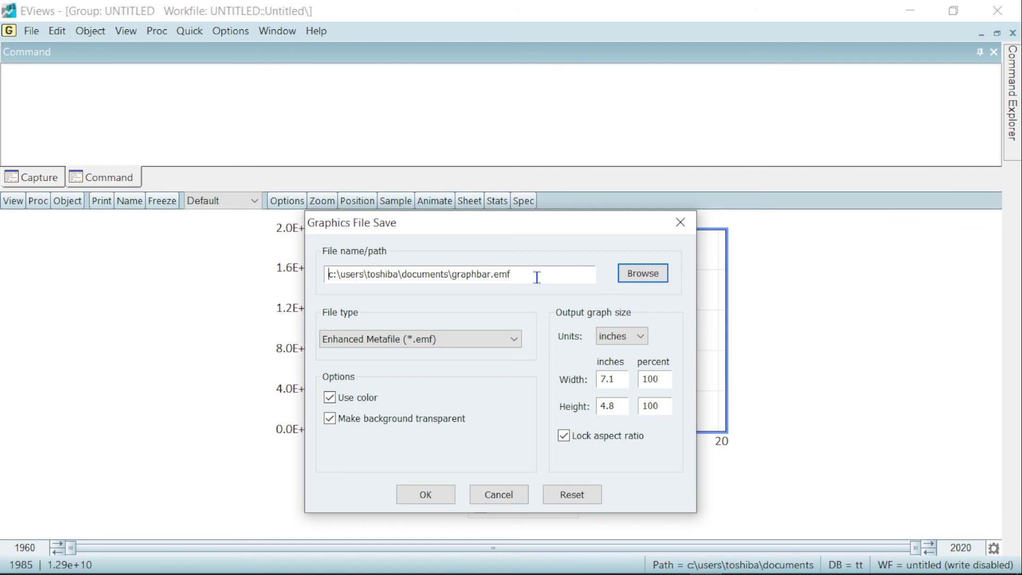
Choose Graphics Interchange Format (*.gif) for graphbar, enable the Animated GIF option and save the graph
{"action": "left_click", "coordinate": [466, 343]}
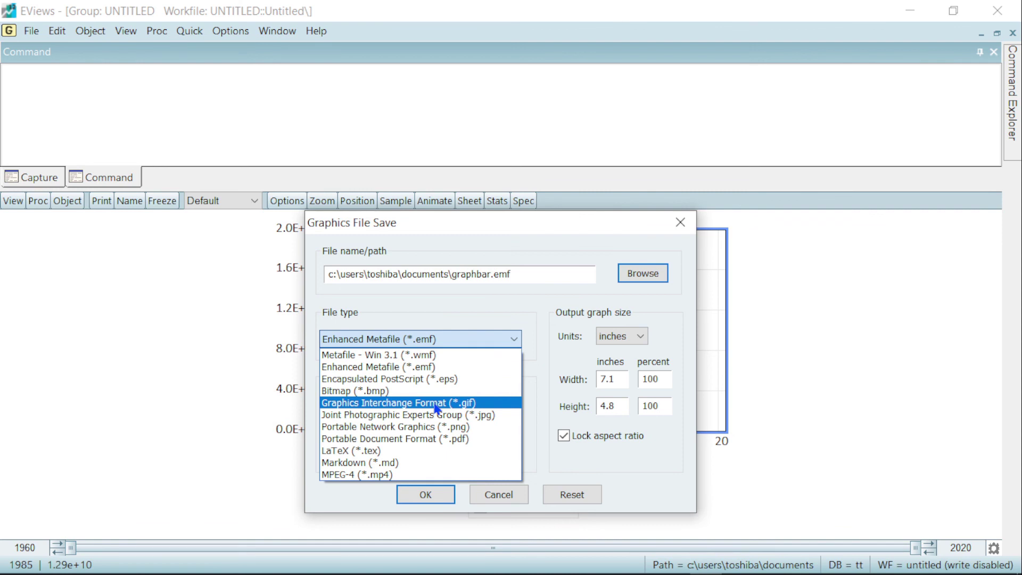
{"action": "left_click", "coordinate": [468, 403]}
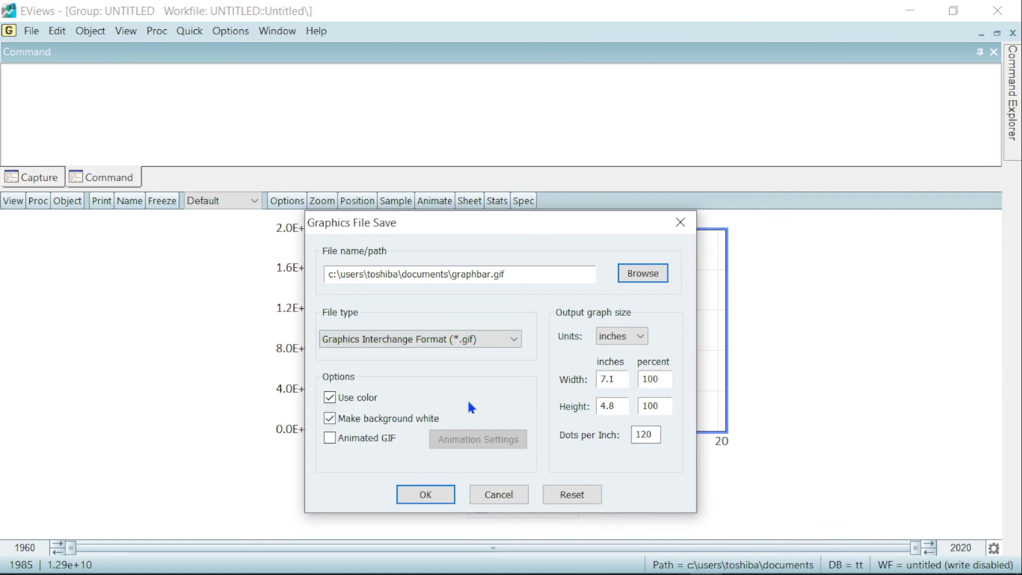
{"action": "left_click", "coordinate": [329, 439]}
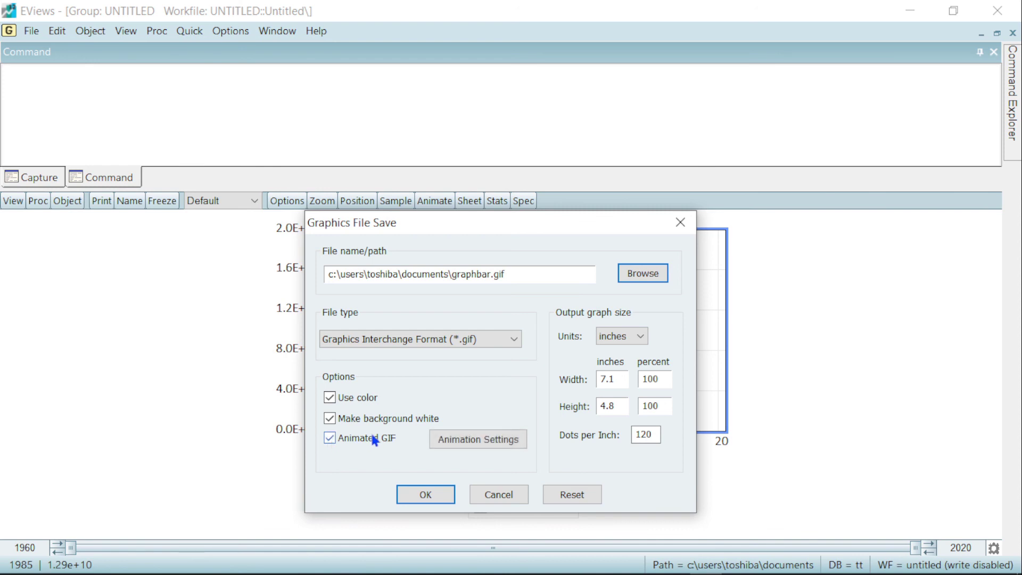
{"action": "left_click", "coordinate": [423, 494]}
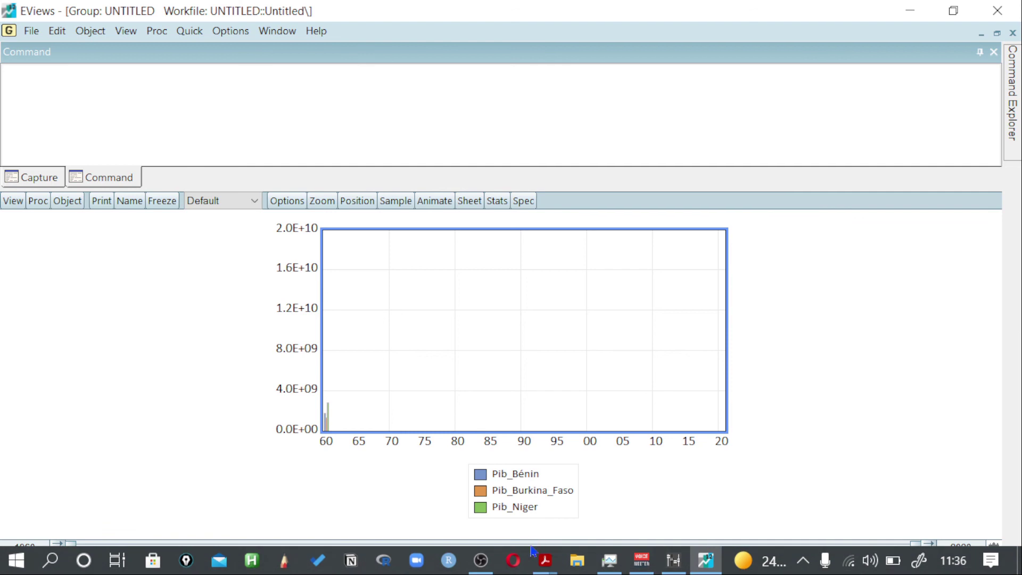
Switch to File Explorer and open graphbar.gif from the Documents folder in the Photos app
{"action": "left_click", "coordinate": [574, 561]}
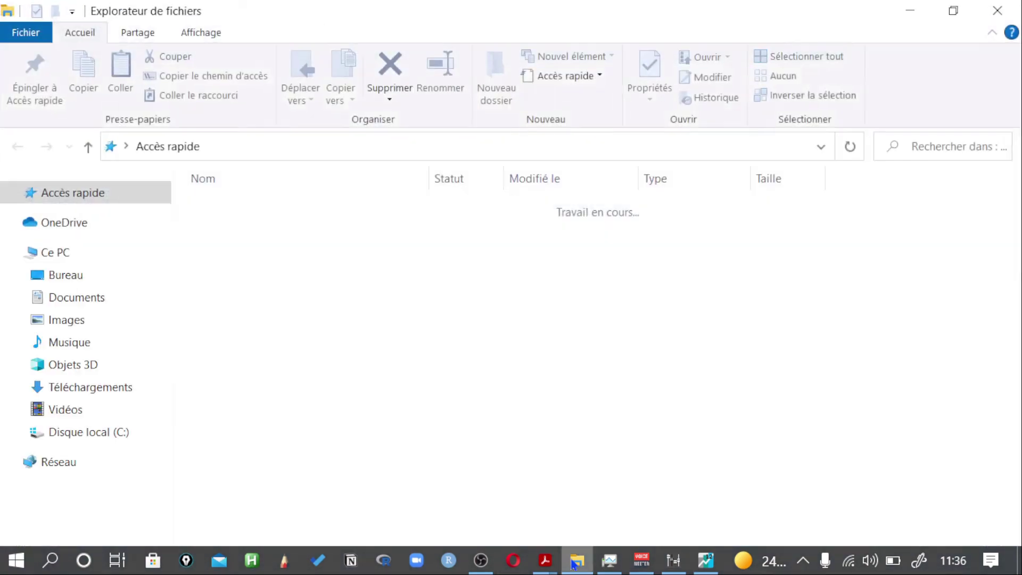
{"action": "left_click", "coordinate": [58, 302]}
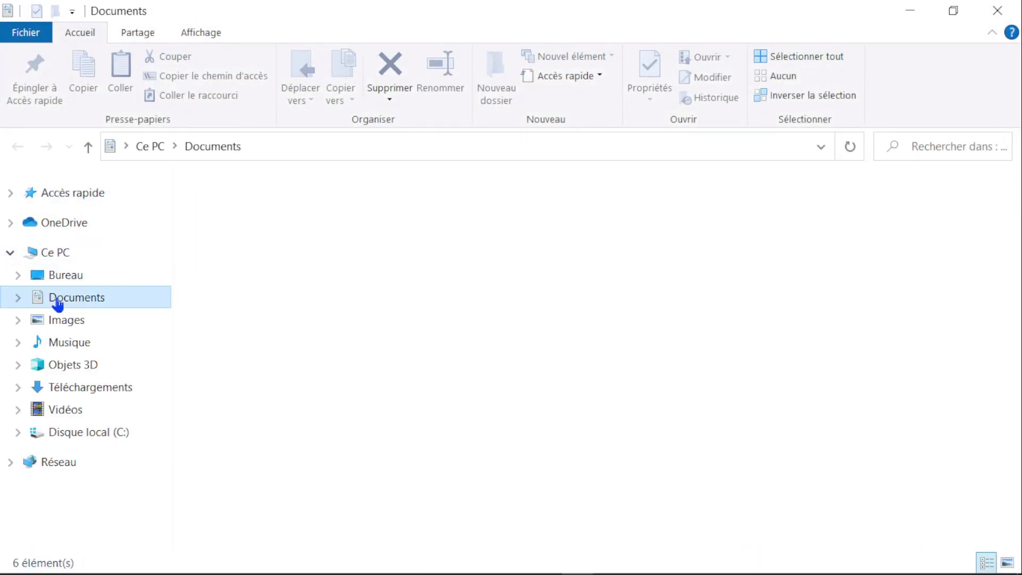
{"action": "scroll", "coordinate": [801, 381], "scroll_direction": "down", "scroll_amount": 5}
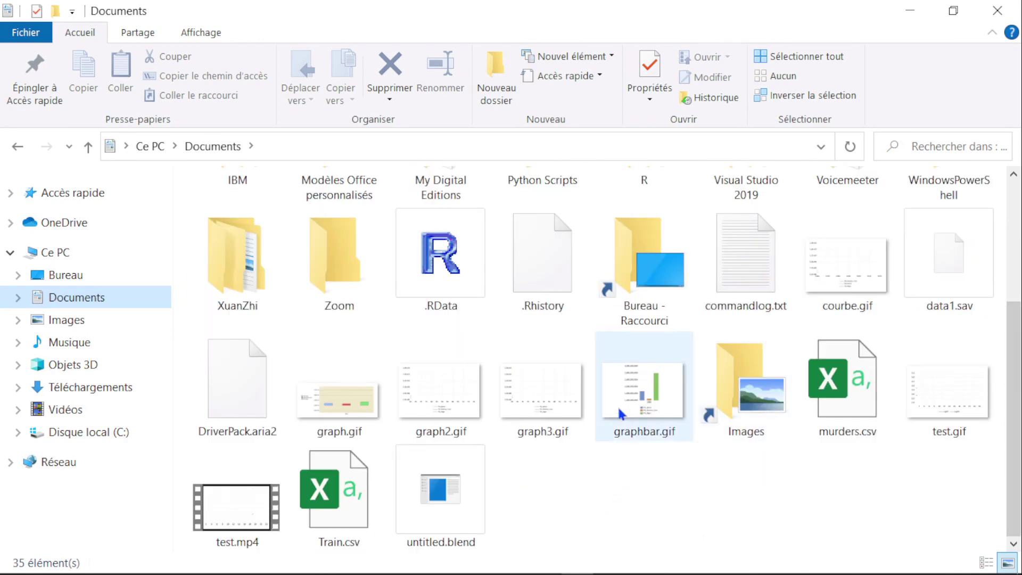
{"action": "left_click", "coordinate": [625, 393]}
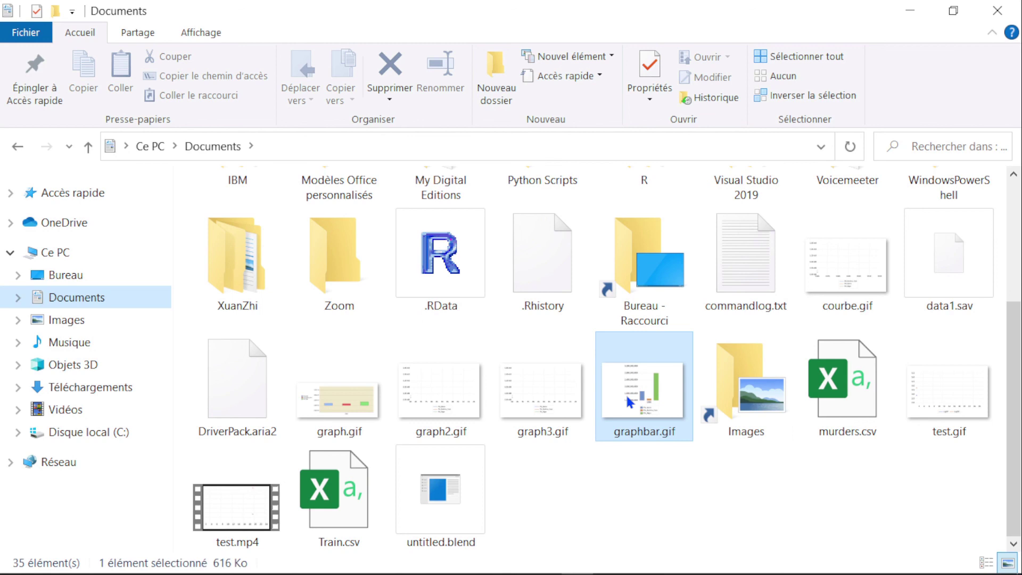
{"action": "double_click", "coordinate": [625, 393]}
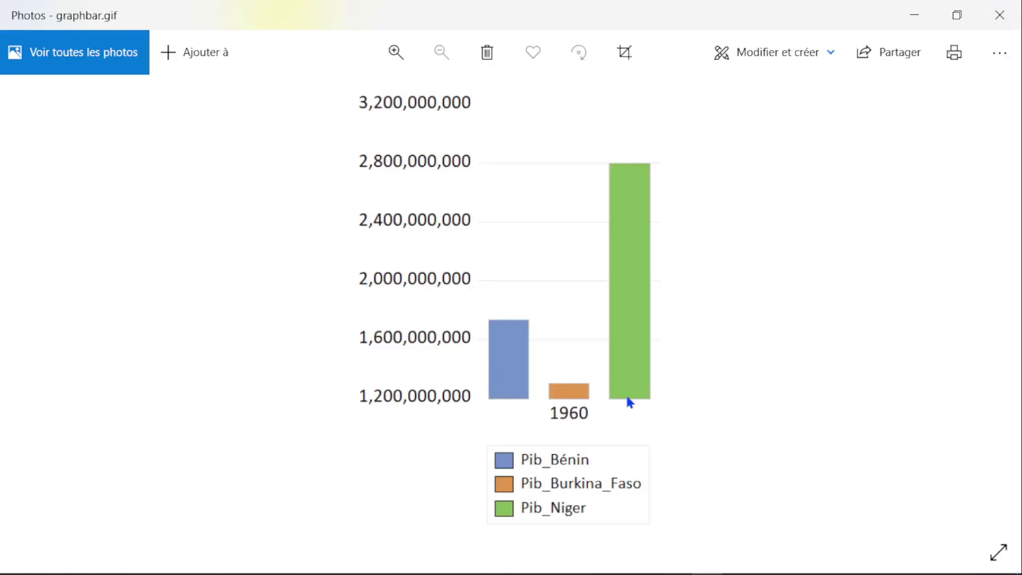